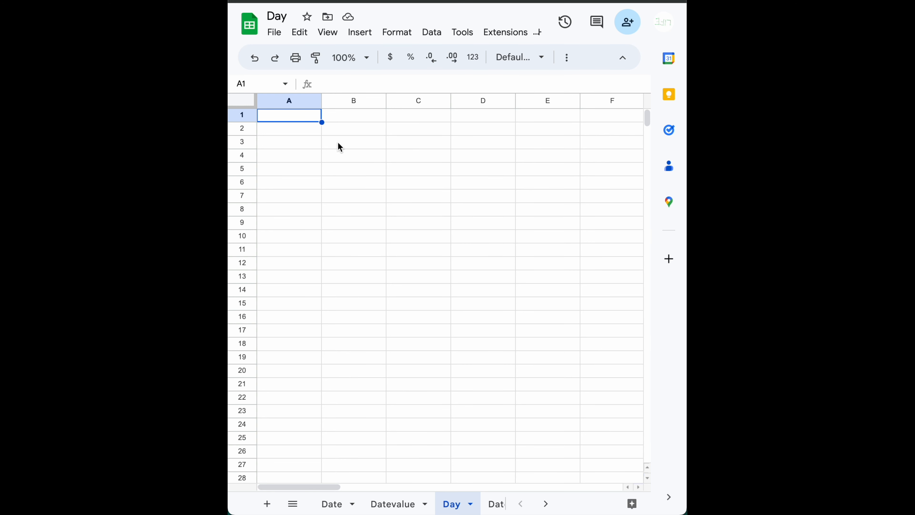
Select cell B1 on the Day sheet
left_click(356, 121)
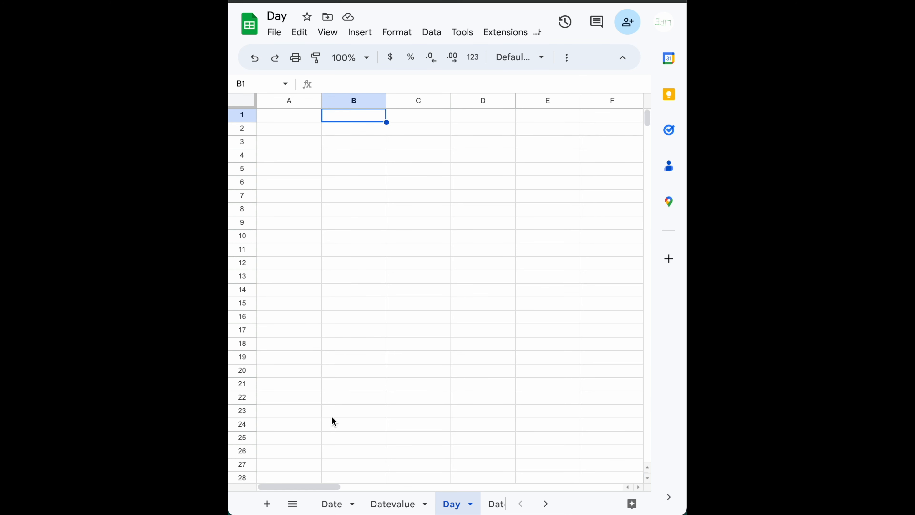
left_click(492, 506)
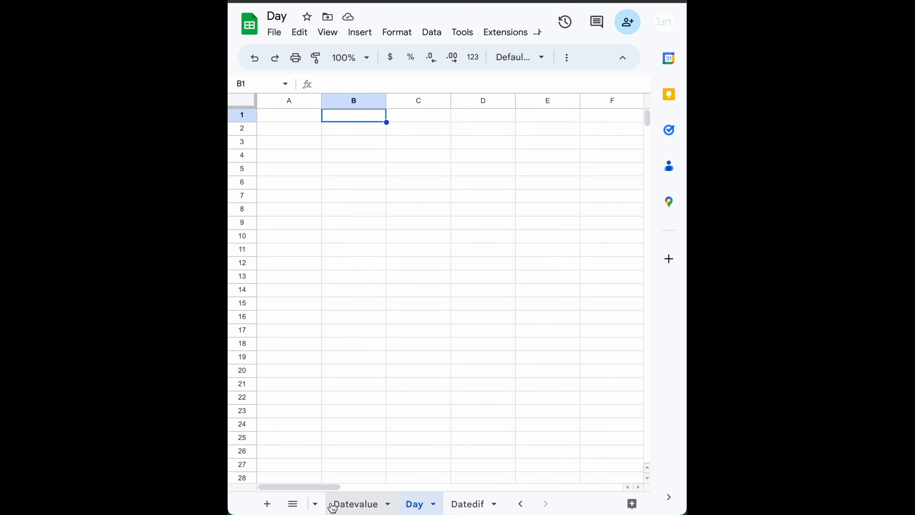
scroll(331, 504, "left", 2)
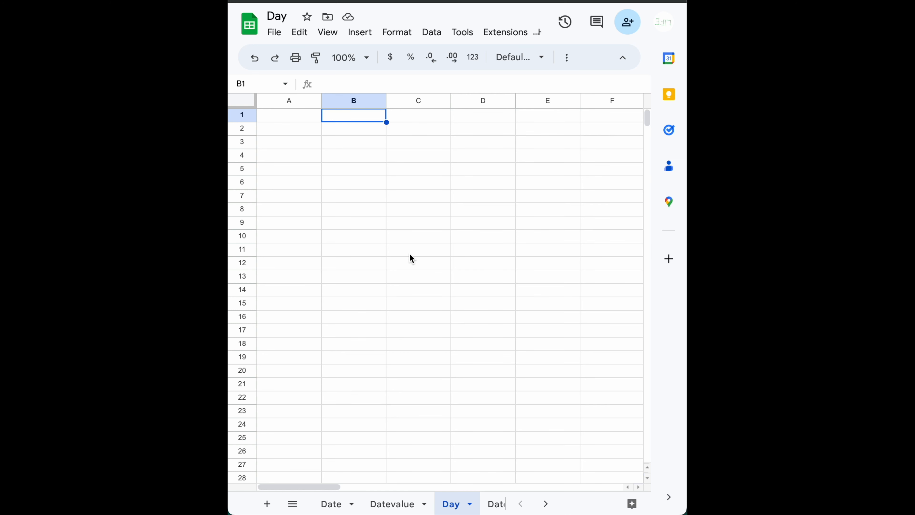
type("=day")
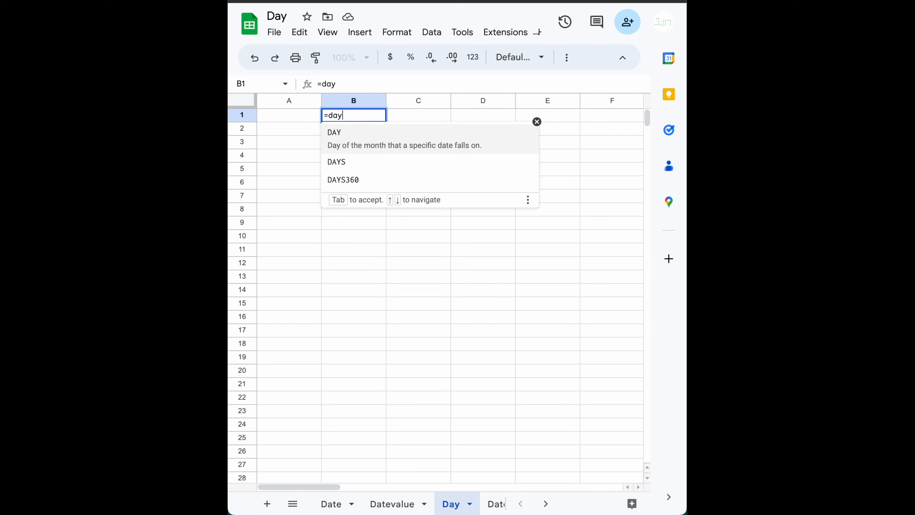
key("Tab")
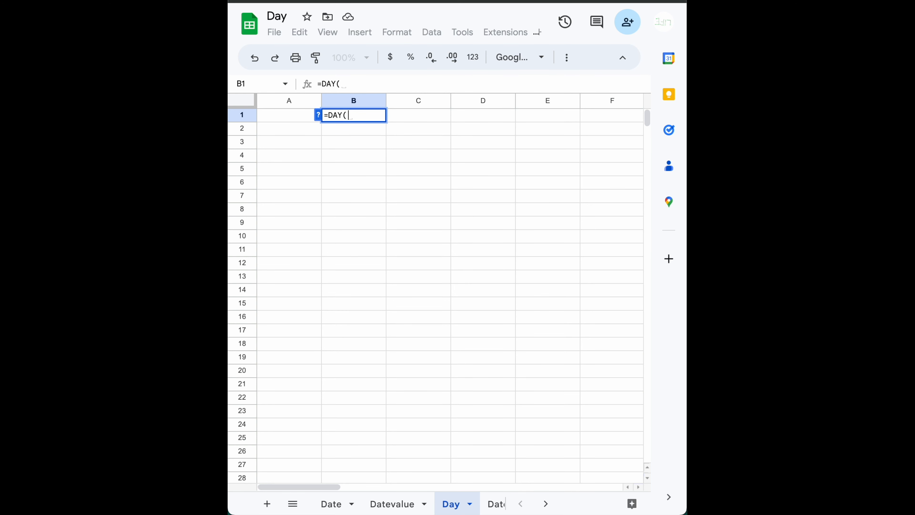
type("date")
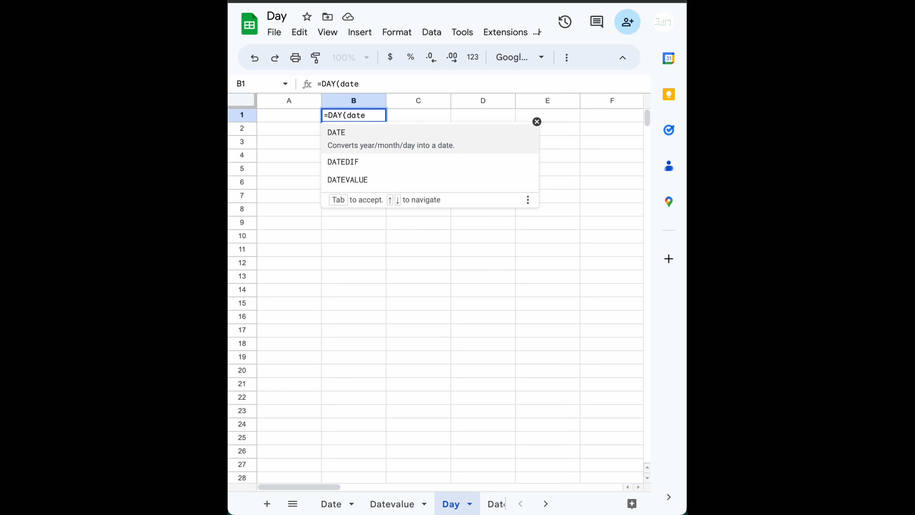
type("(")
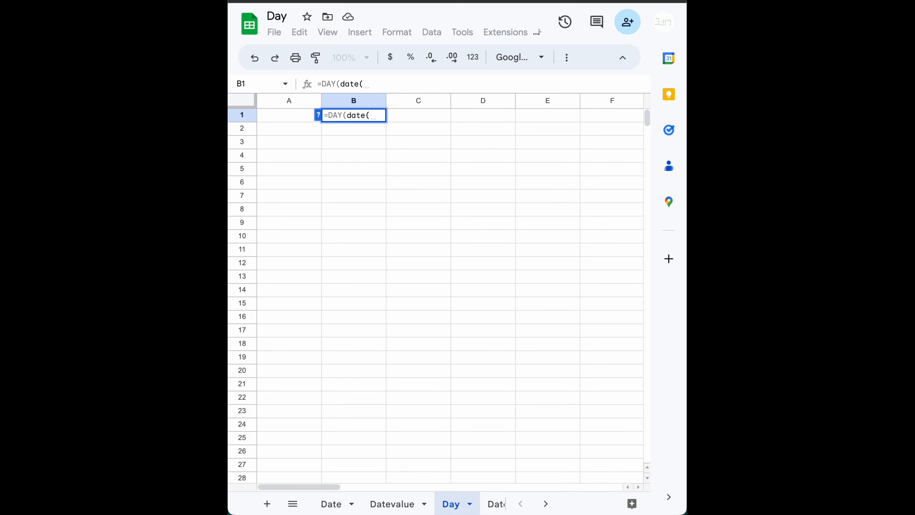
key("BackSpace")
key("BackSpace")
key("BackSpace")
key("BackSpace")
key("BackSpace")
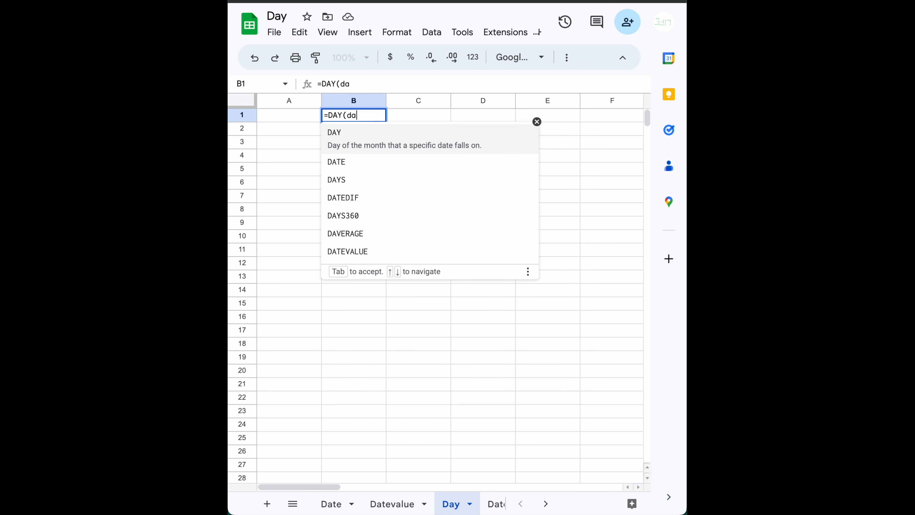
key("BackSpace")
key("BackSpace")
key("BackSpace")
key("BackSpace")
key("BackSpace")
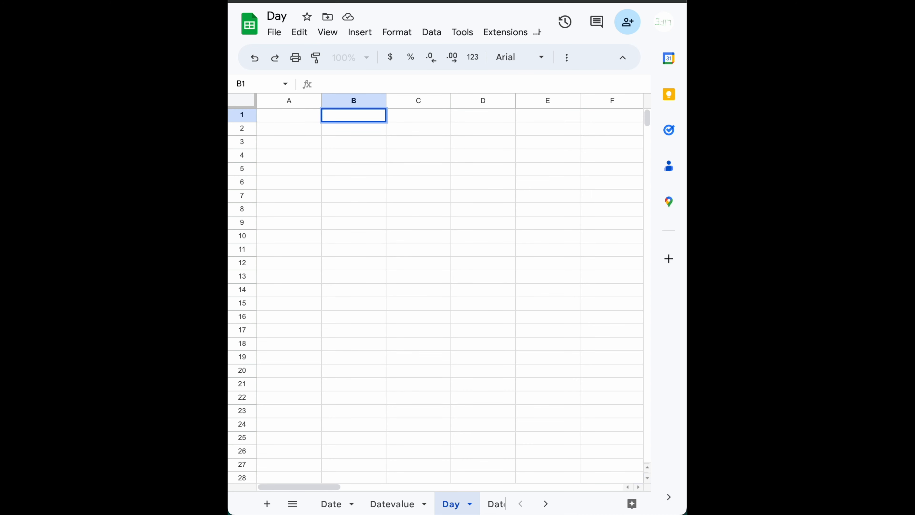
Enter a DAY formula in cell B1 with a nested DATE function for 2023,06,03: =DAY(DATE(2023,06,03))
type("=day")
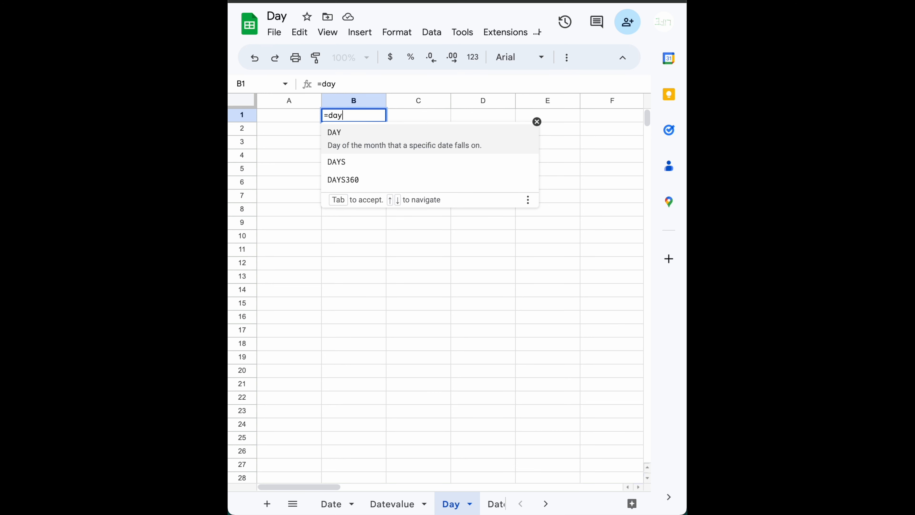
key("Tab")
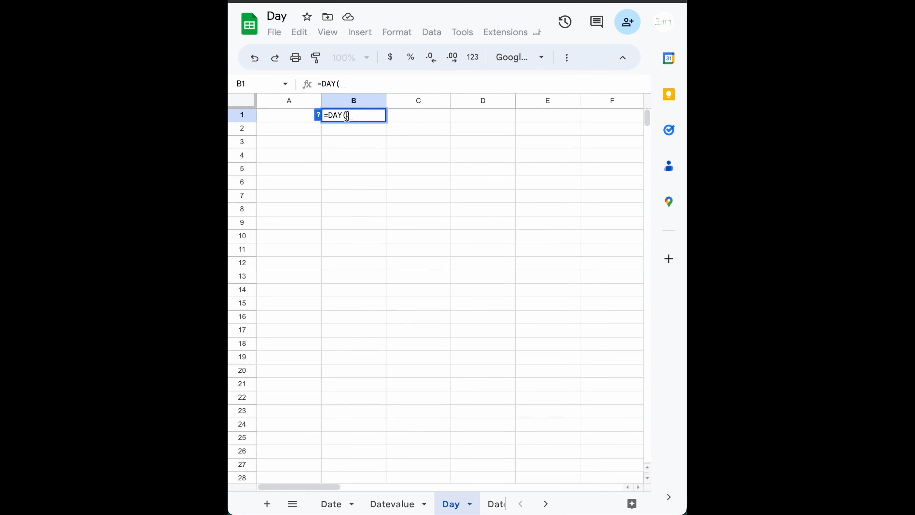
type(")")
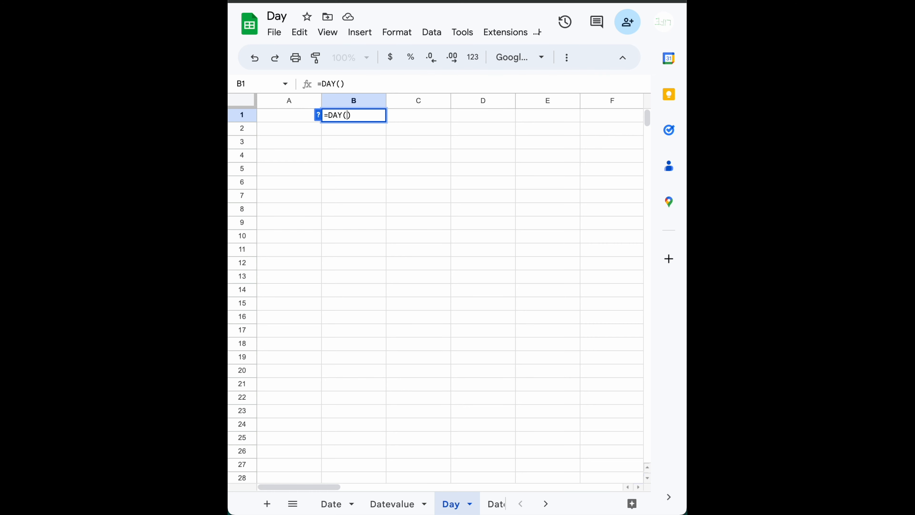
type("date")
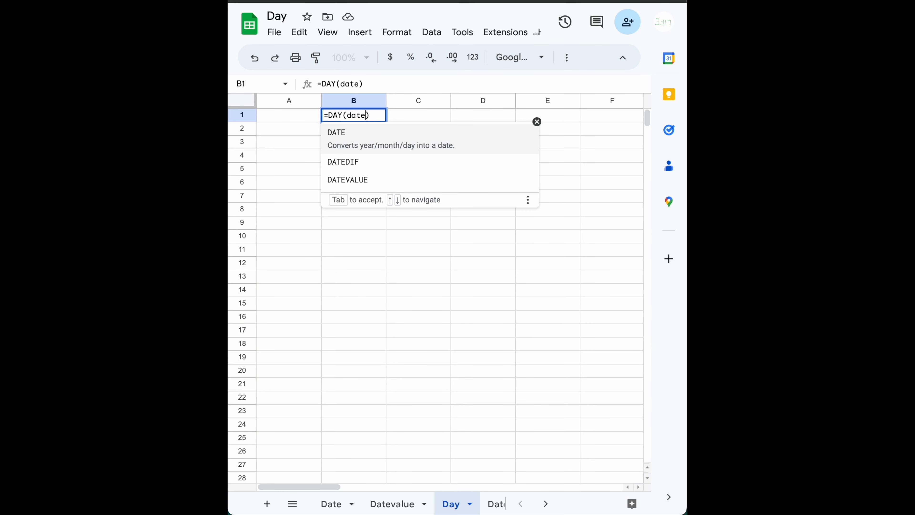
key("Tab")
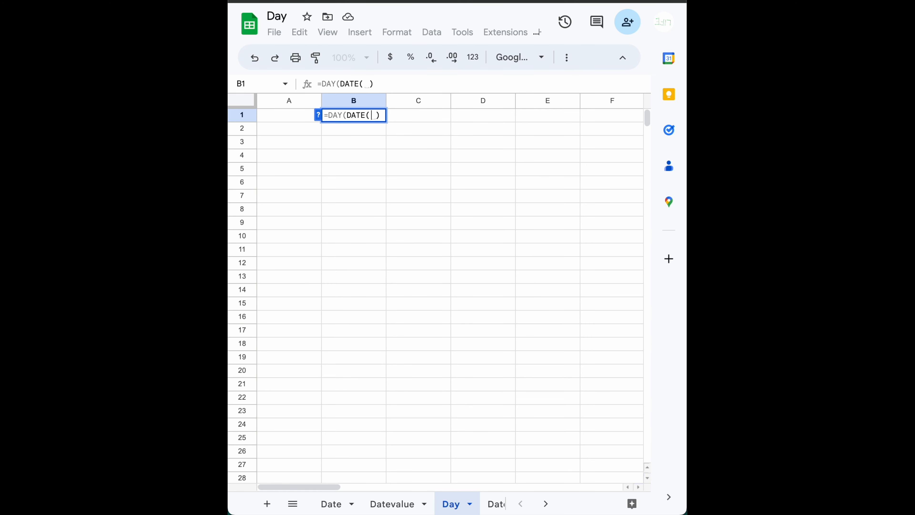
type(")")
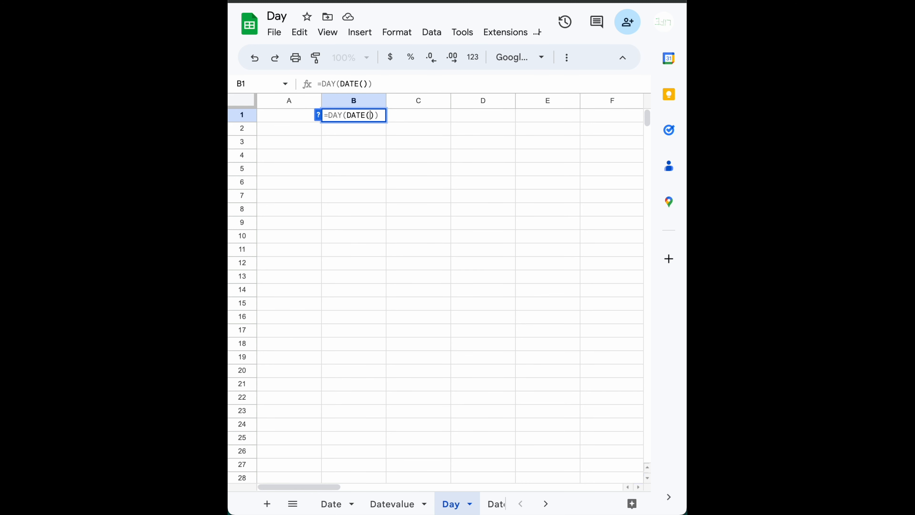
type("2023,")
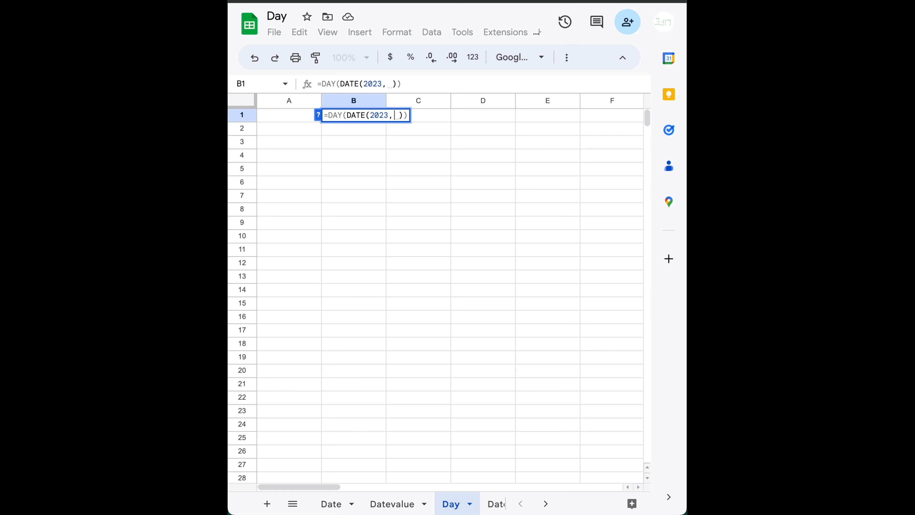
key("BackSpace")
type("06,0")
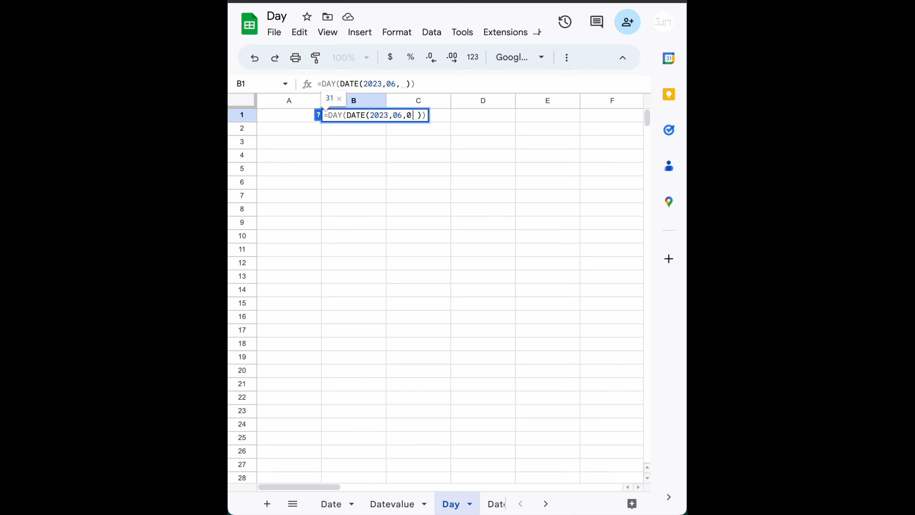
key("BackSpace")
type("03")
key("Return")
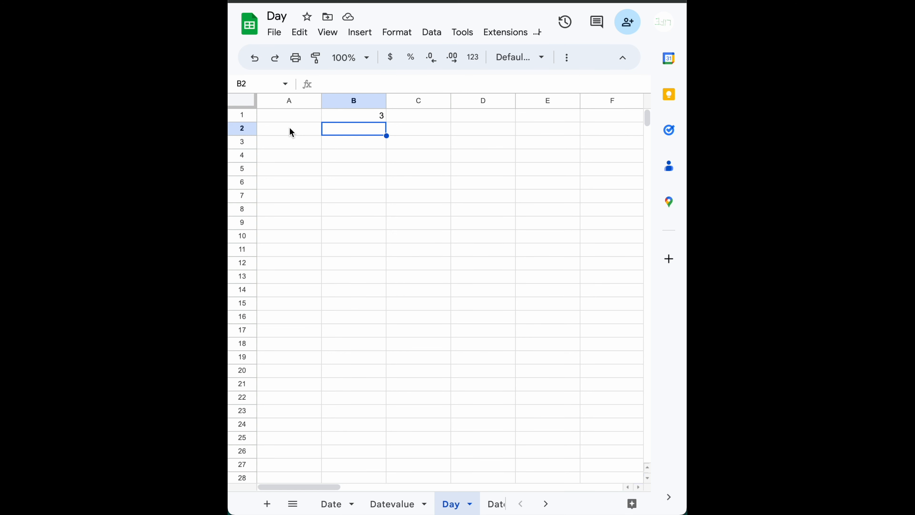
Review the year, month and day arguments in cell B1's formula, leaving the formula unedited
left_click(359, 117)
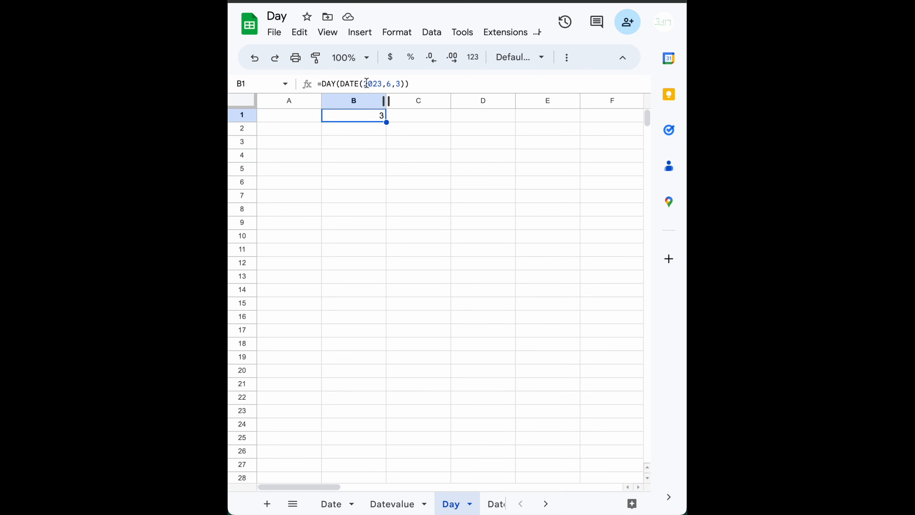
left_click_drag(362, 83, 399, 78)
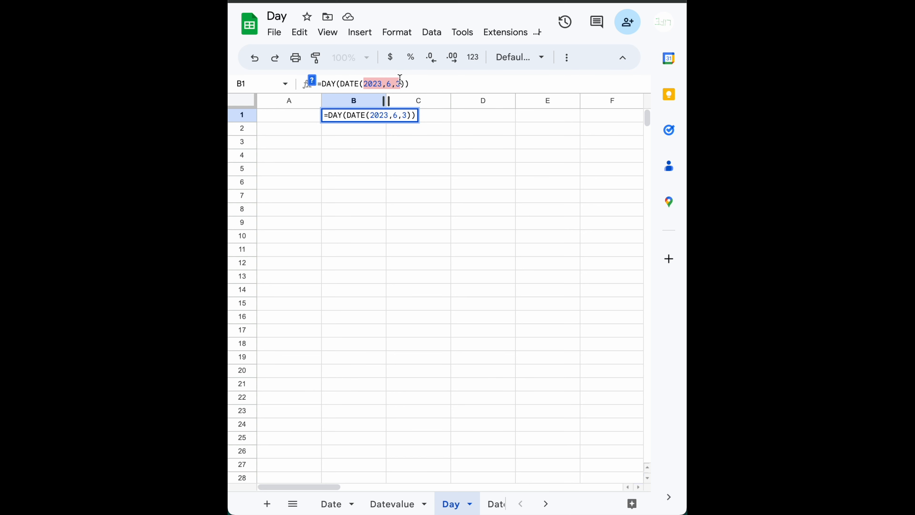
left_click(283, 127)
key("Escape")
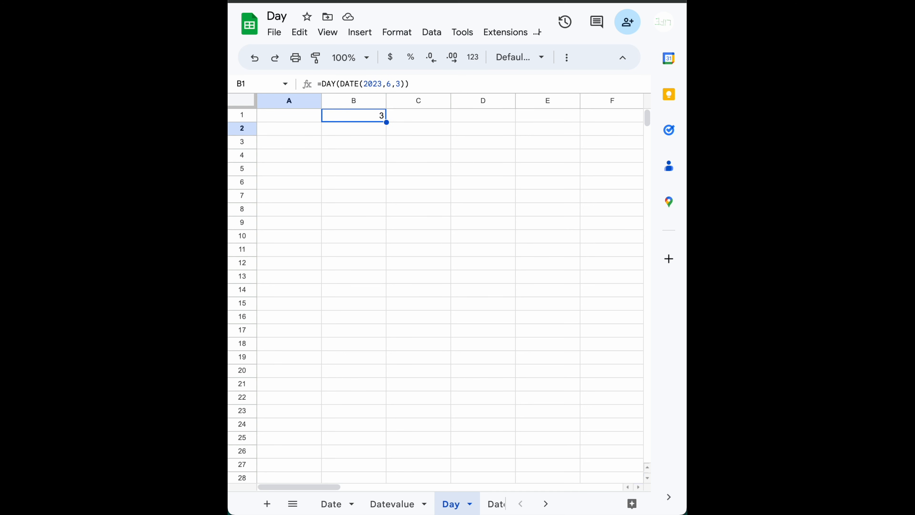
Enter the date 06/03/2023 in cell A2
left_click(300, 133)
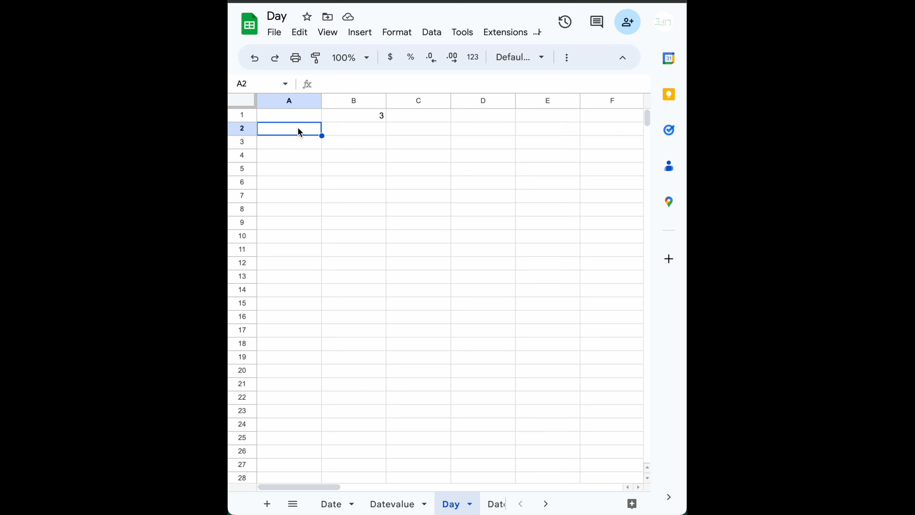
type("06")
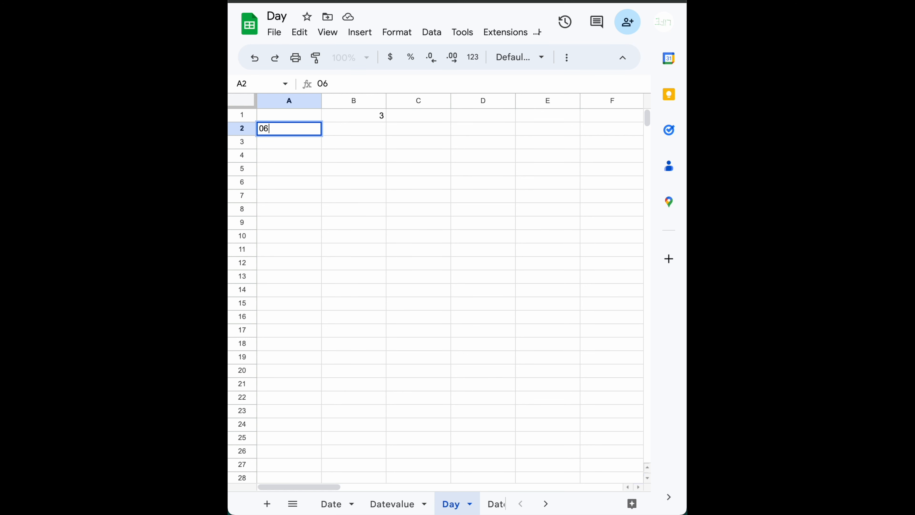
type("/03/2023")
key("Return")
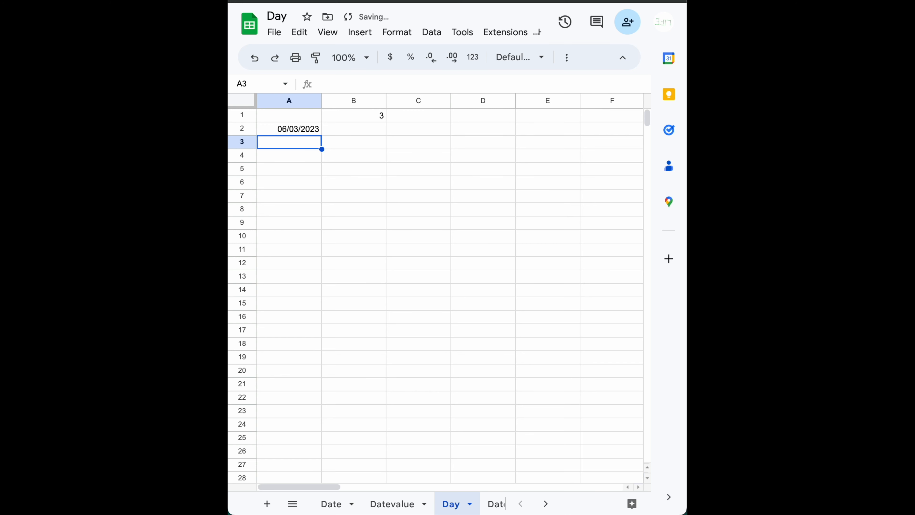
Enter the formula =day(A2) in cell B2 to extract the day from the date beside it
key("Up")
key("Right")
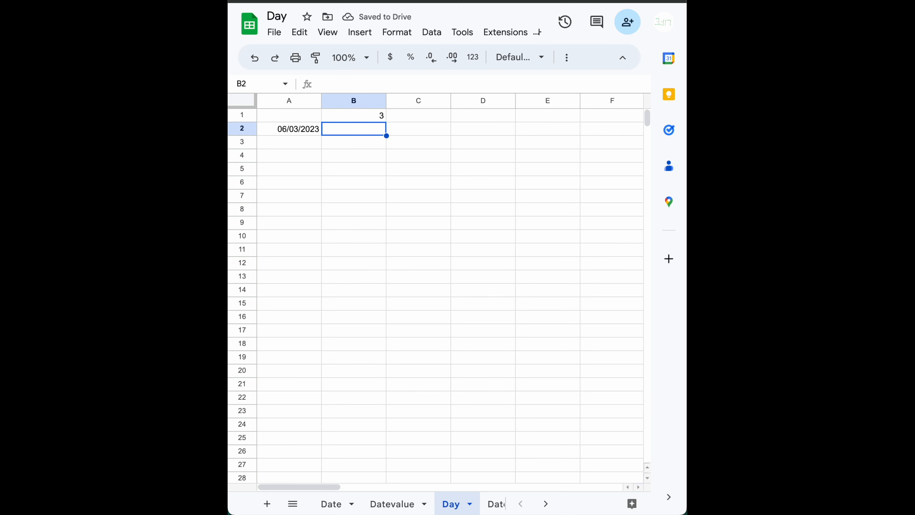
type("=")
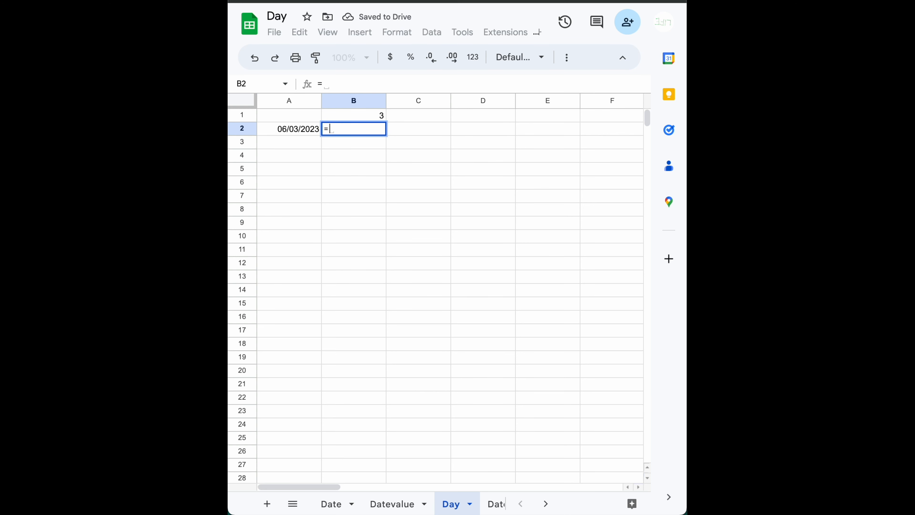
type("day")
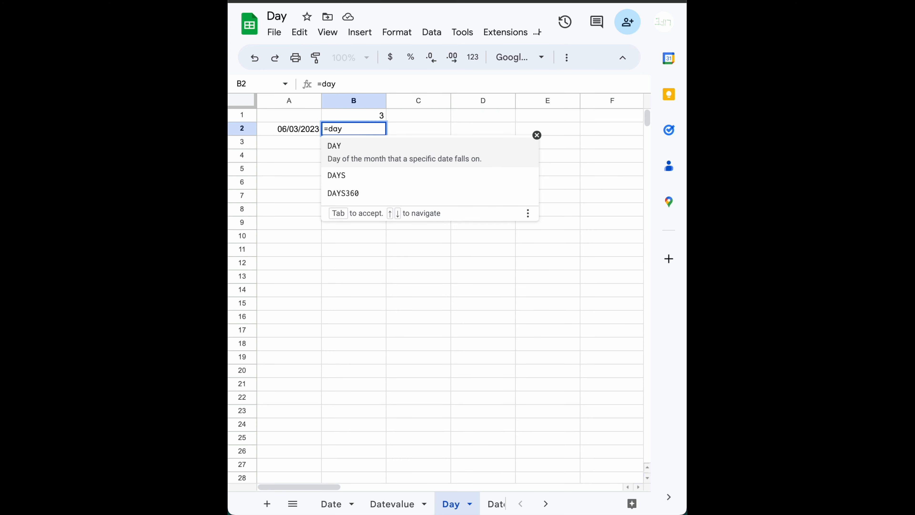
type("(")
key("Left")
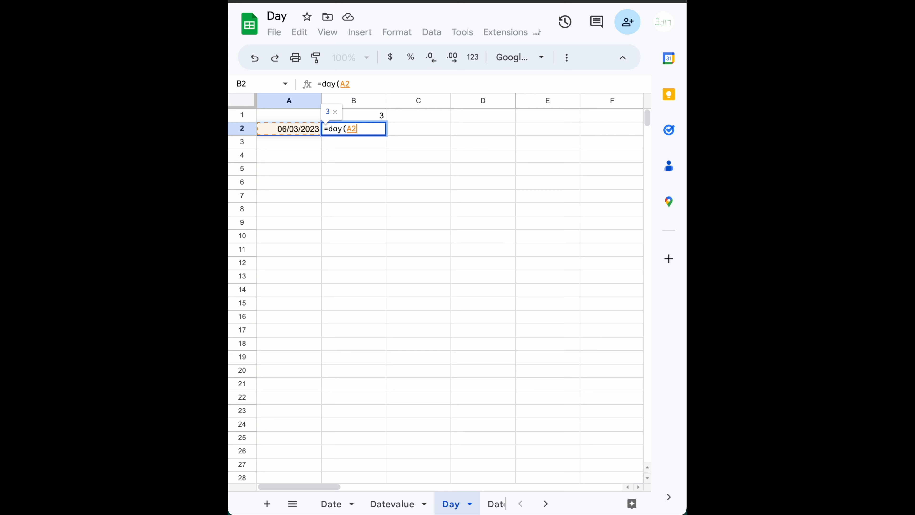
type(")")
key("Return")
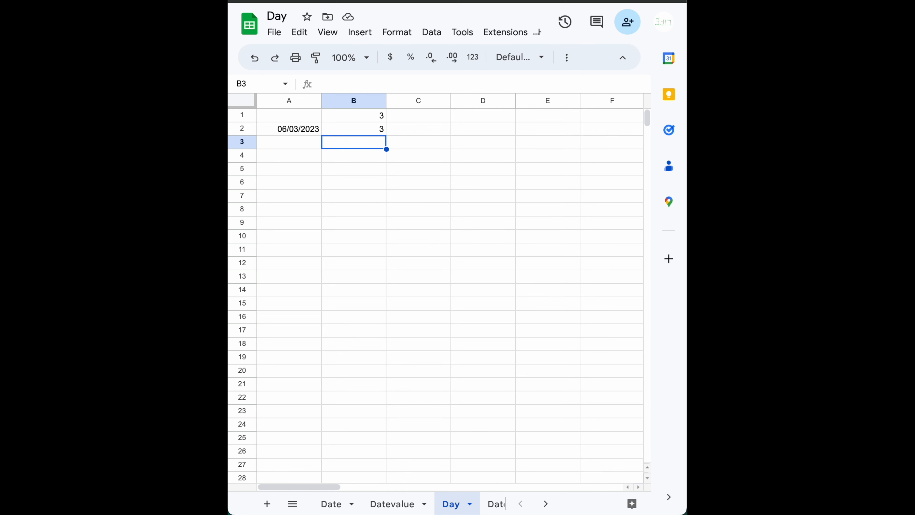
Fill the date series from A2 down into A3 and format cell A3 as Number
left_click(289, 142)
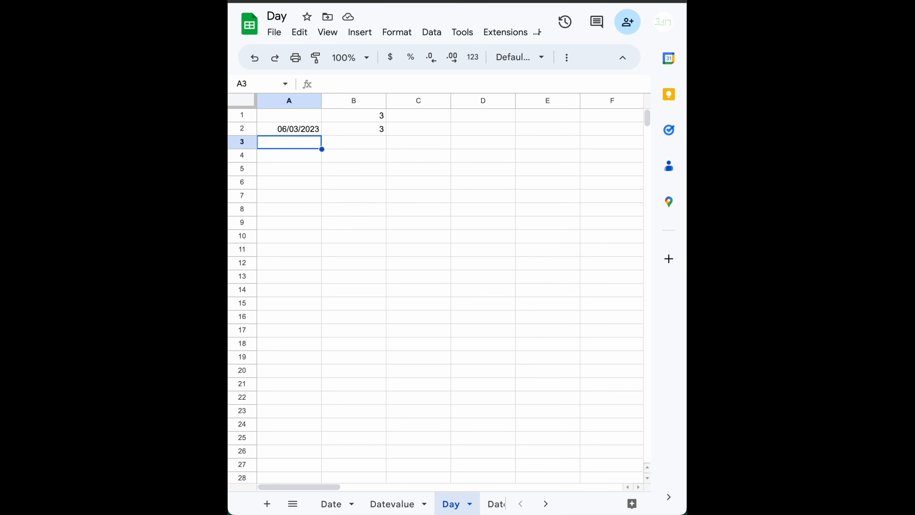
left_click(296, 130)
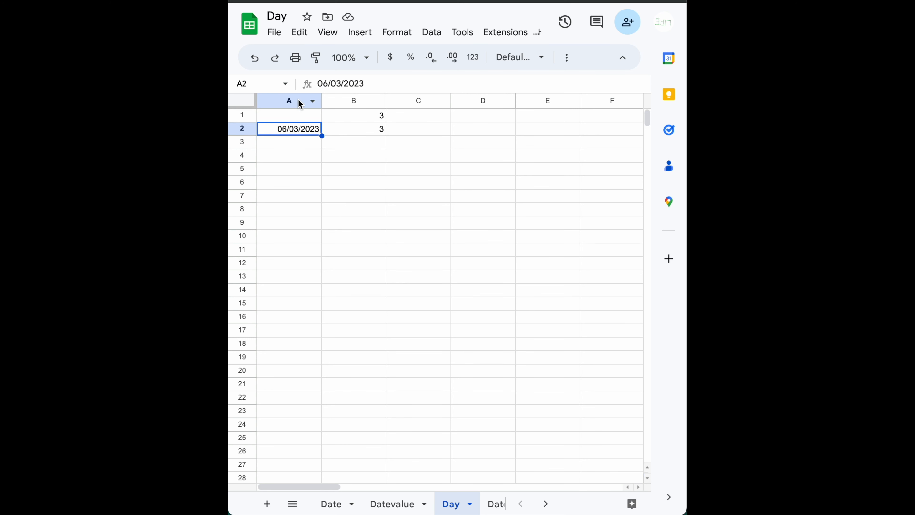
left_click_drag(321, 136, 318, 144)
left_click(307, 147)
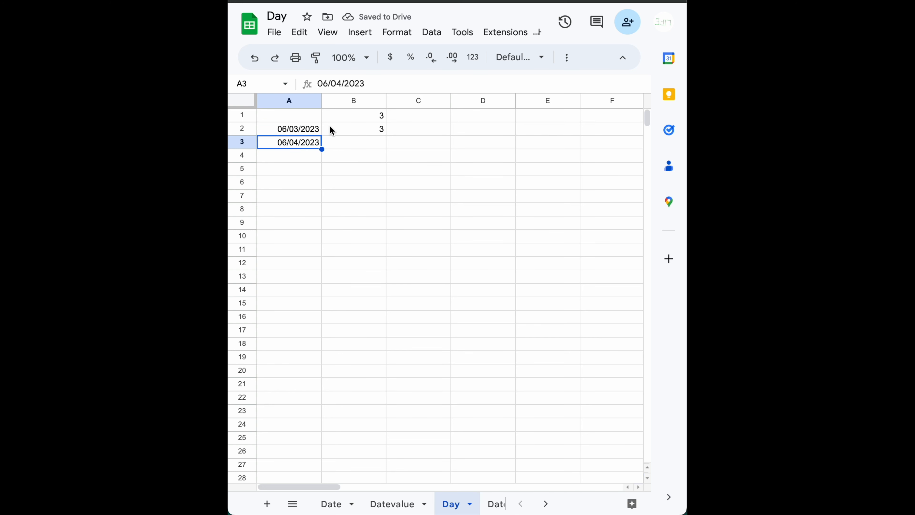
left_click(472, 61)
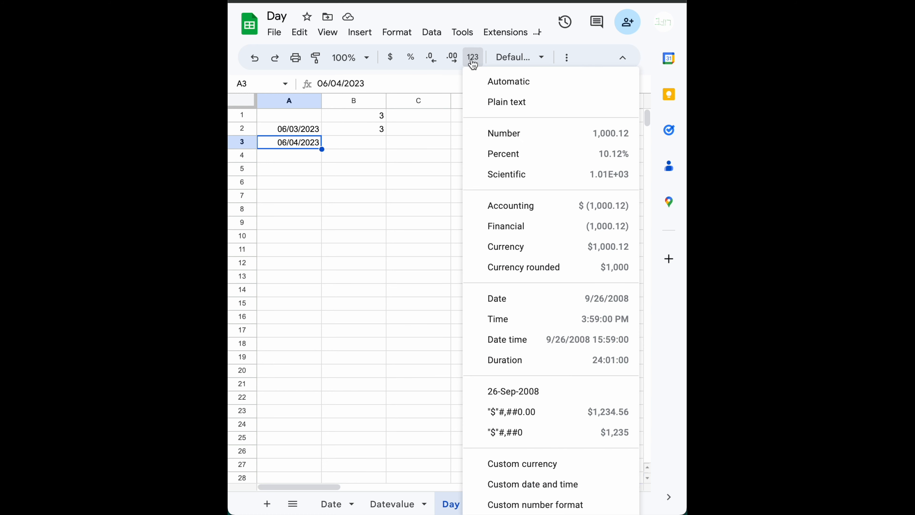
left_click(501, 133)
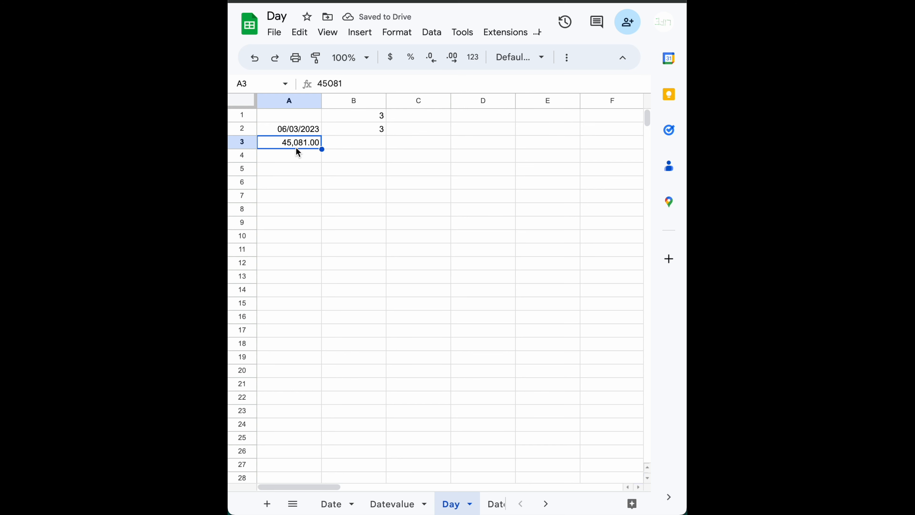
Enter the formula =day(A3) in cell B3 to extract the day from the serial number beside it
left_click(302, 159)
left_click(337, 146)
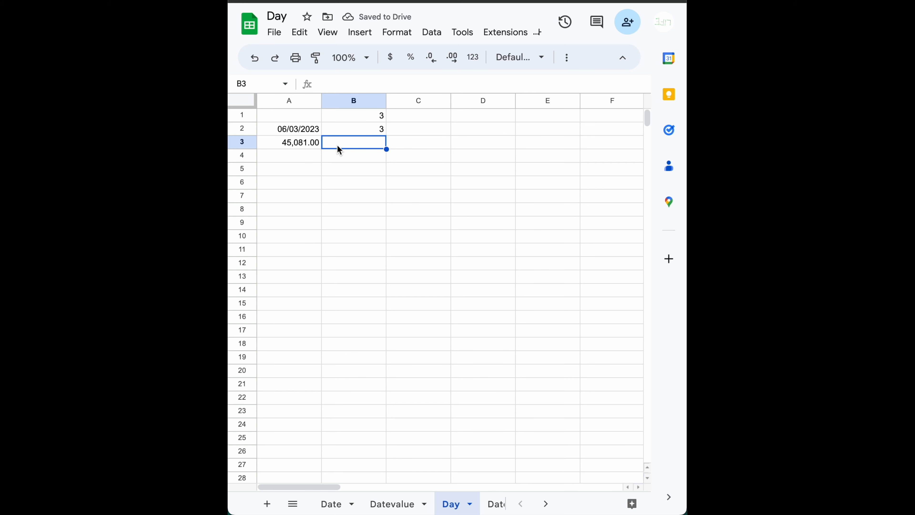
type("=")
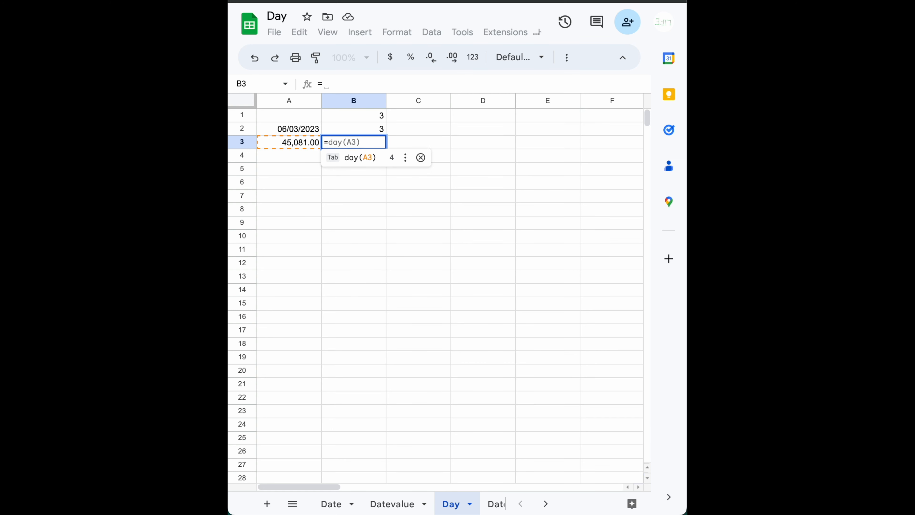
type("day")
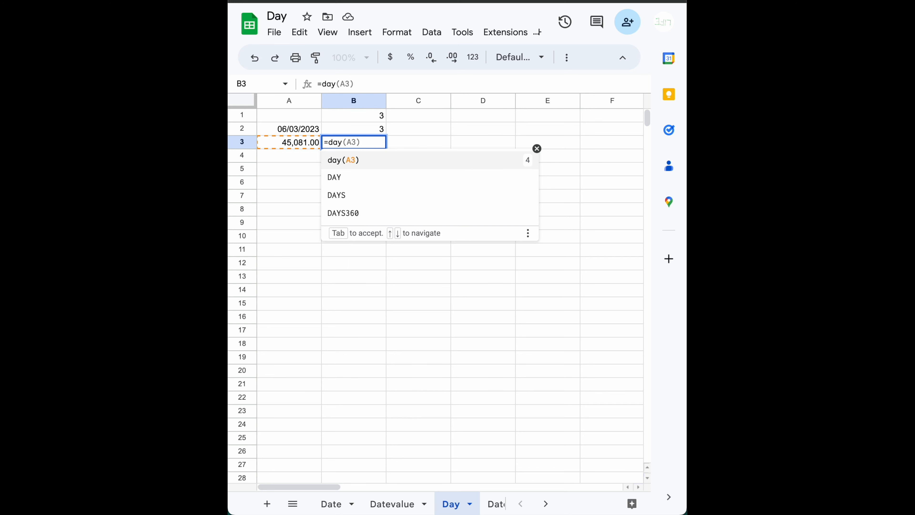
type("(A3)day(")
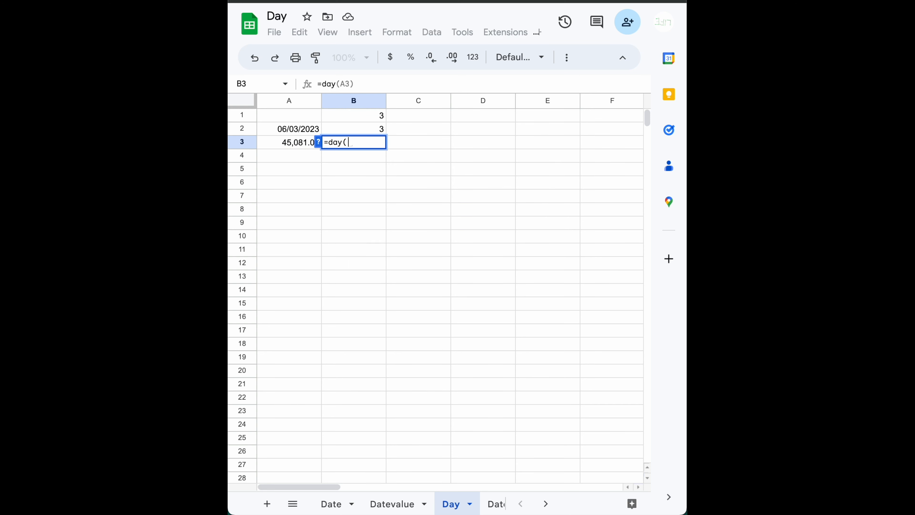
key("Left")
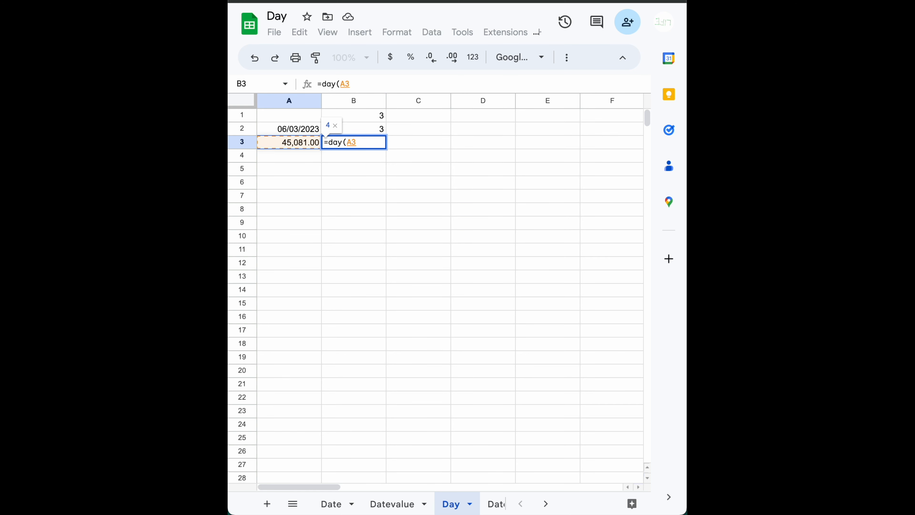
type(")")
key("Return")
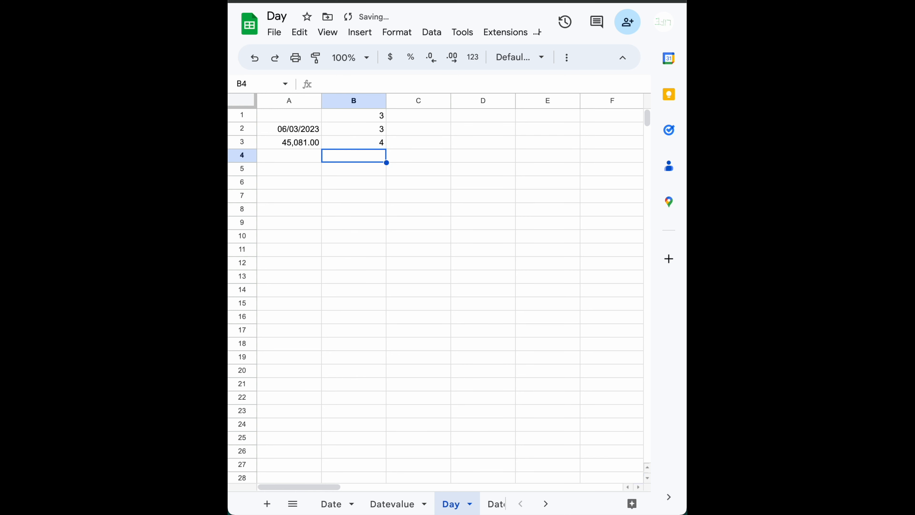
key("Up")
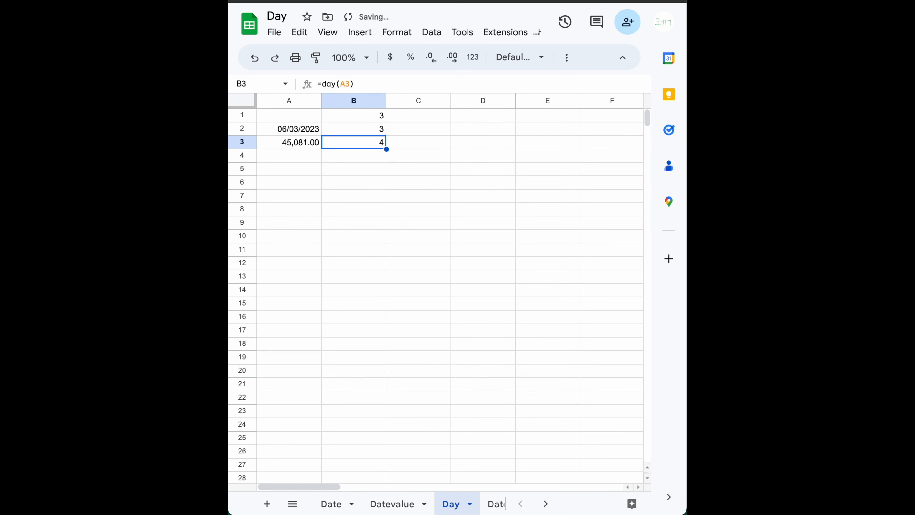
Format cell A3 as a date in the 26-Sep-2008 style and compare it with cell B3's formula
key("Left")
left_click(297, 128)
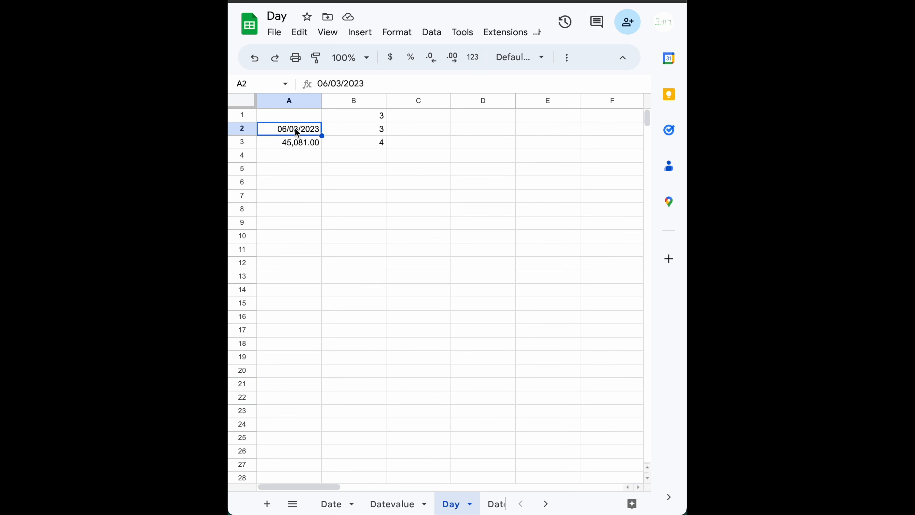
left_click(296, 145)
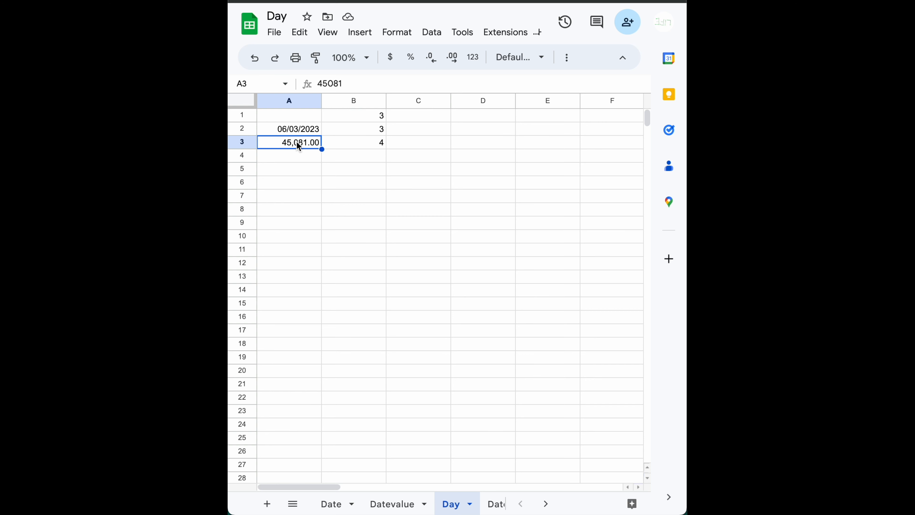
left_click(473, 59)
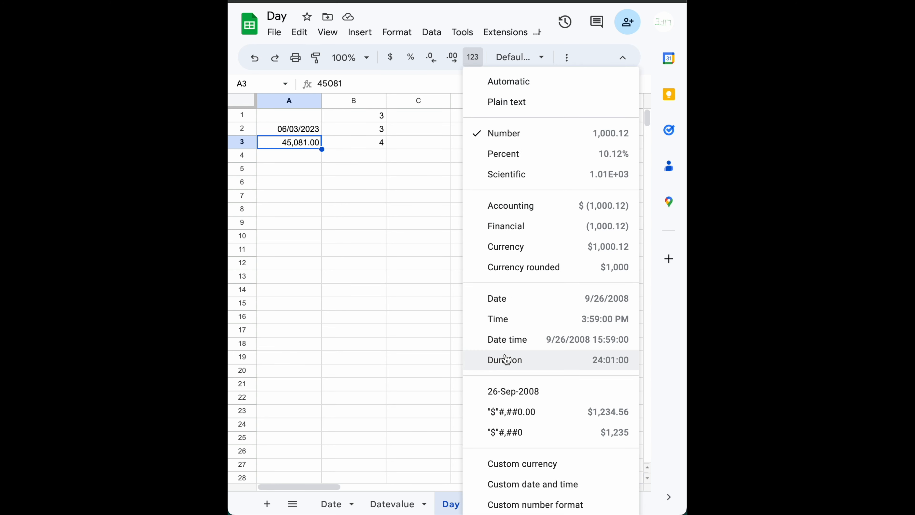
left_click(510, 394)
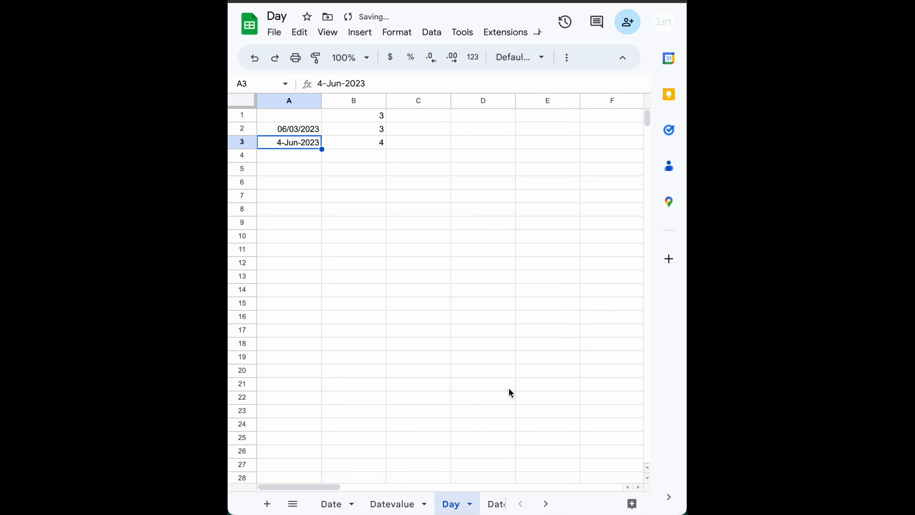
left_click(366, 144)
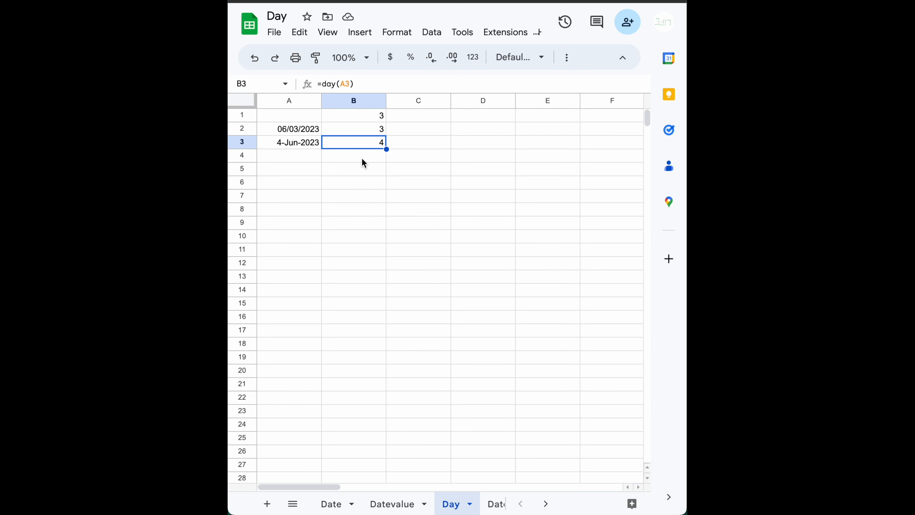
Check the DATEVALUE formula in cell B3 of the Datevalue sheet and return to the Day sheet
left_click(395, 506)
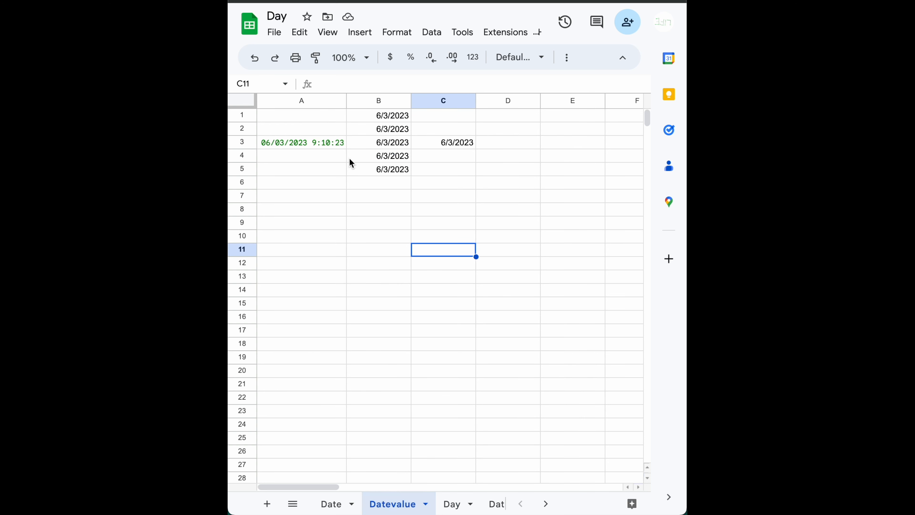
left_click(403, 145)
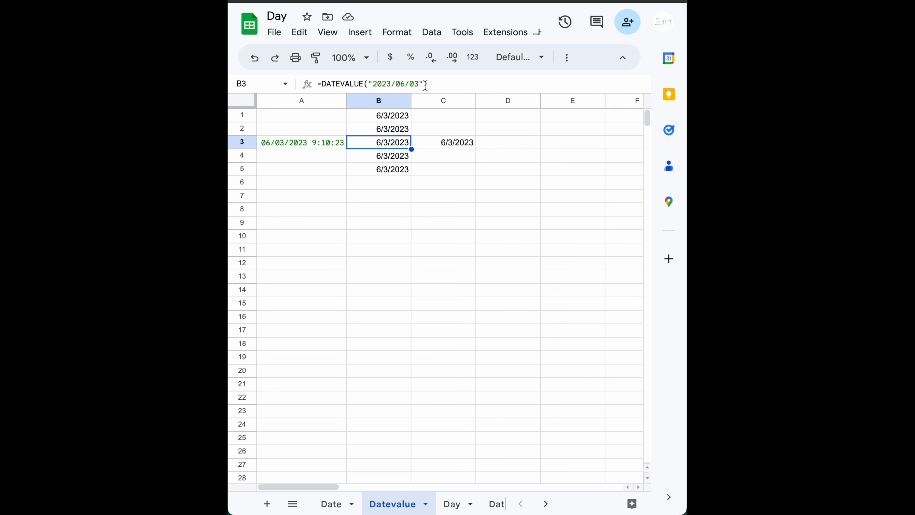
left_click(453, 506)
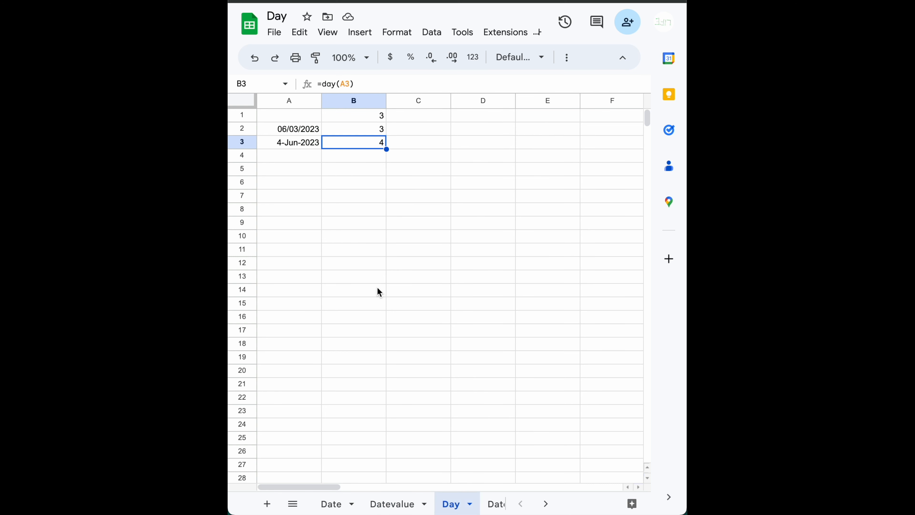
Enter the formula =day("06/03/2023") in cell B4 to extract the day from a quoted date string
left_click(356, 159)
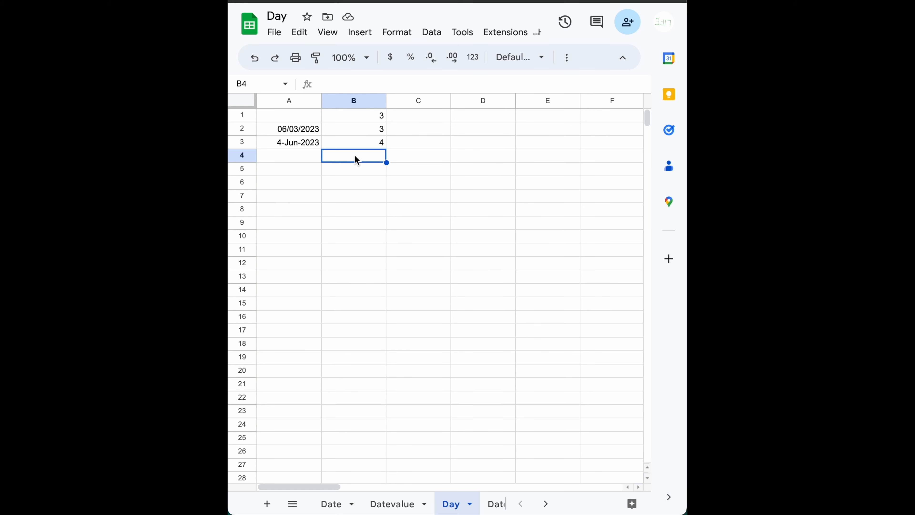
type("=")
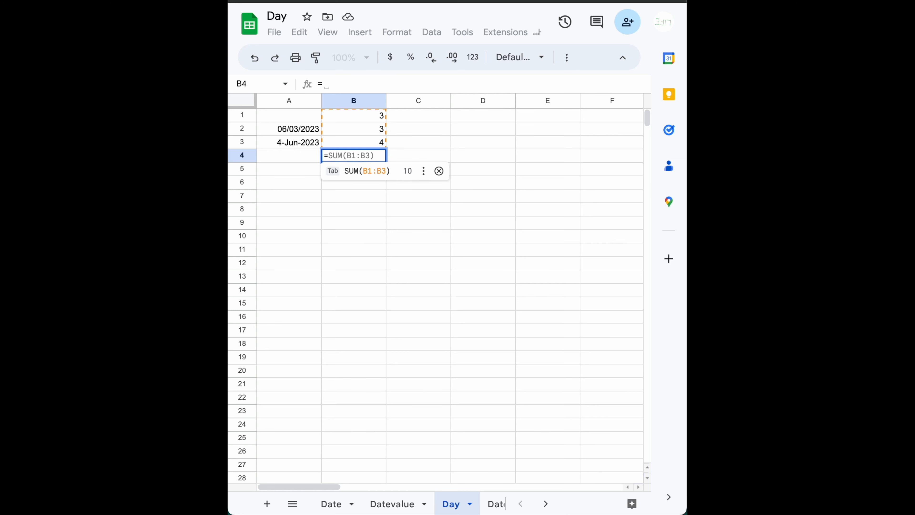
type("day")
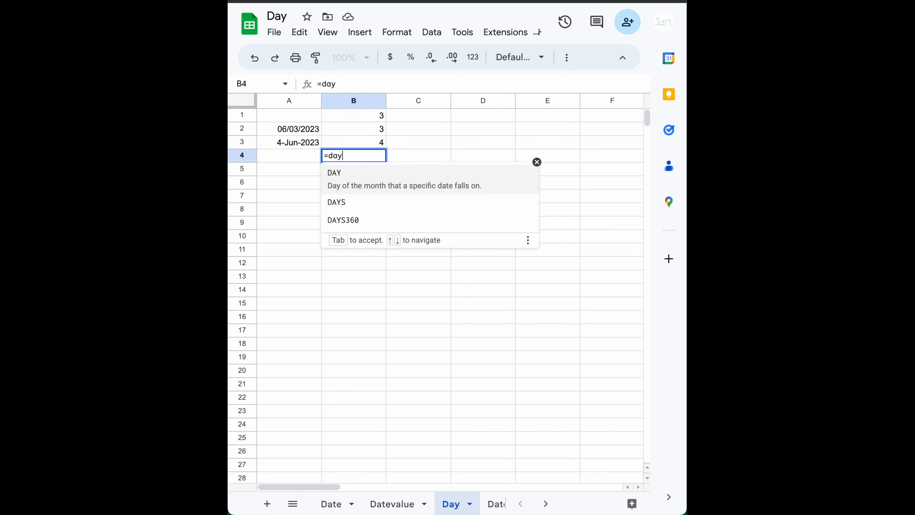
type("(")
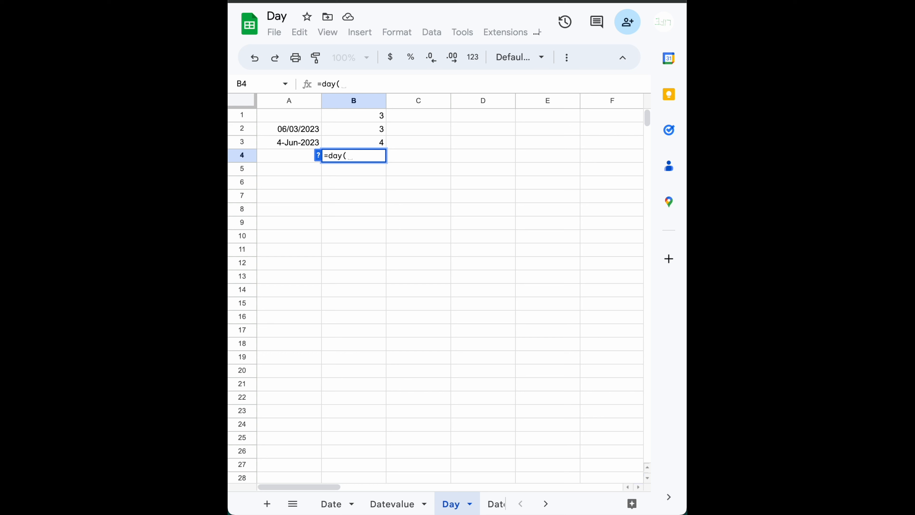
type("\"")
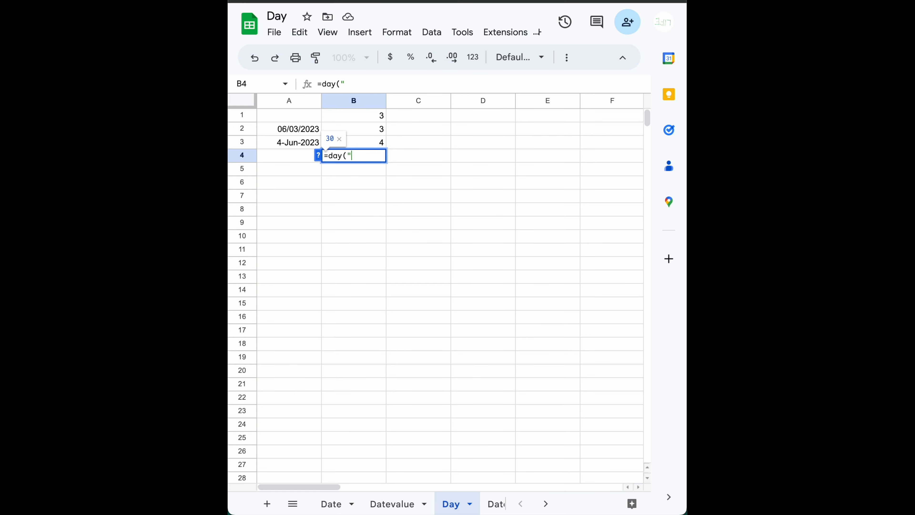
type("06/03/2023")
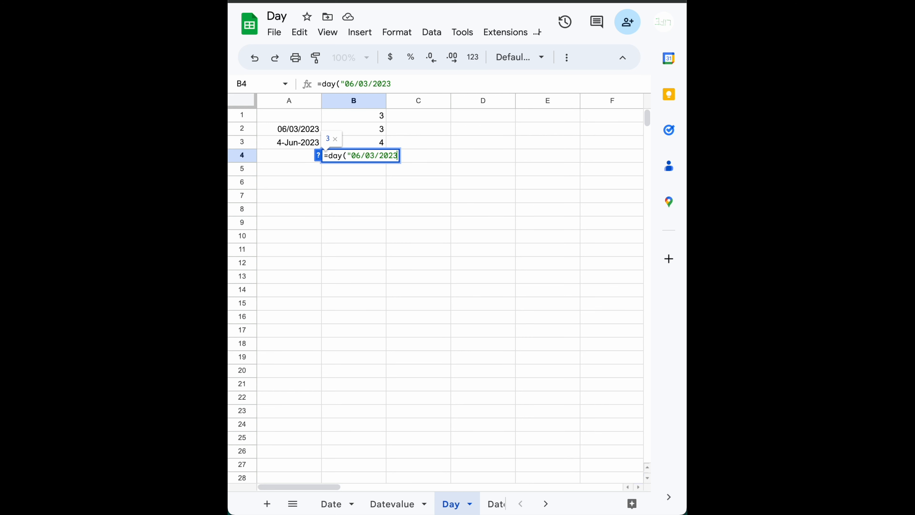
type("\"")
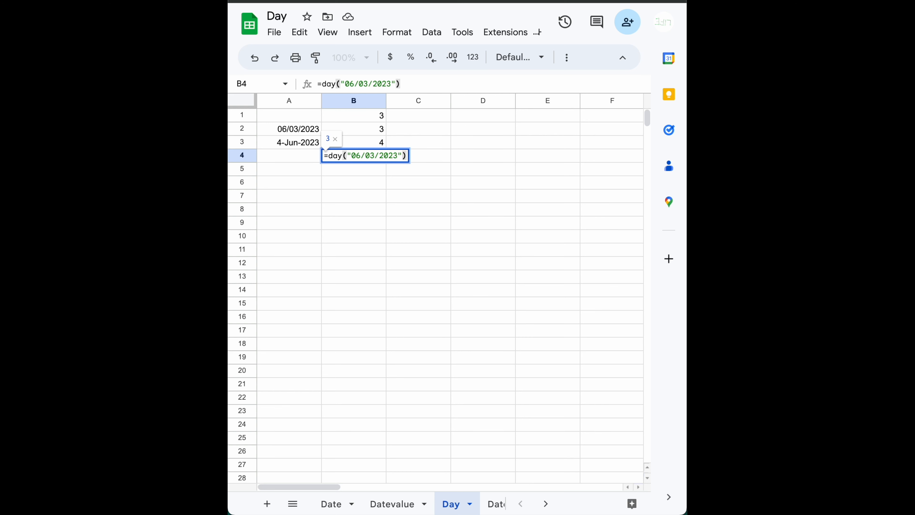
key("Return")
left_click(353, 156)
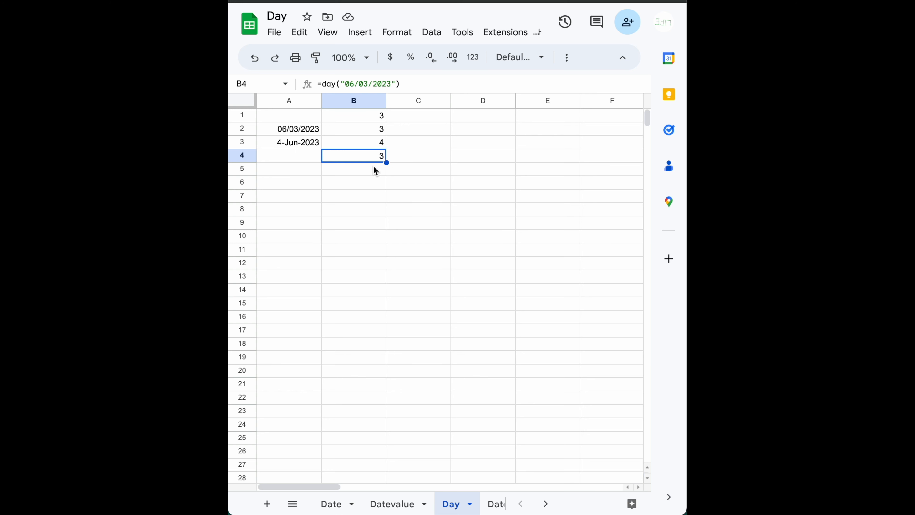
Review the DAY formulas in column B down to cell B4, including a brief look at the Datevalue sheet
key("Up")
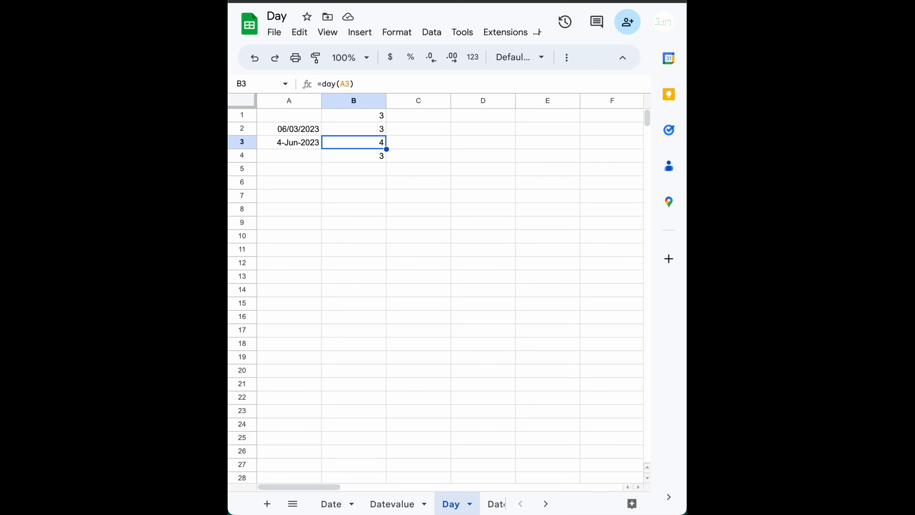
key("Down")
key("Up")
key("Up")
key("Up")
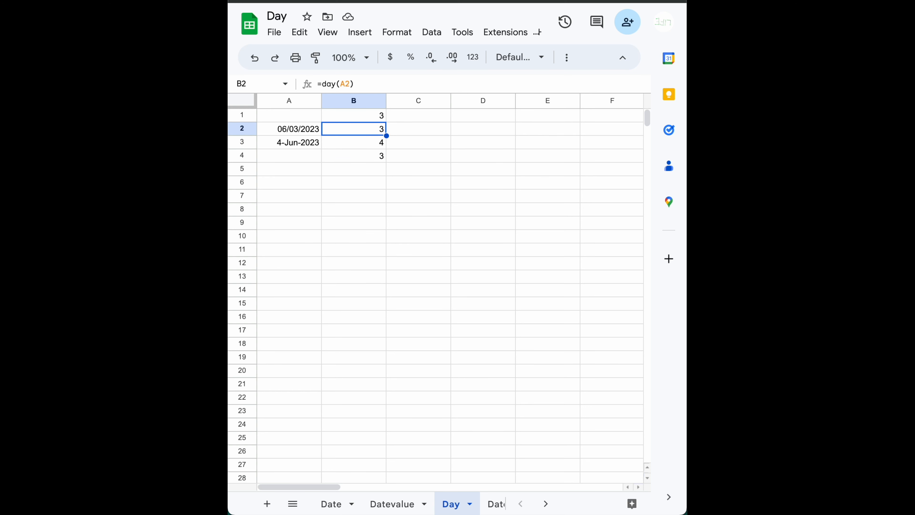
key("Down")
key("Down")
key("Down")
key("Down")
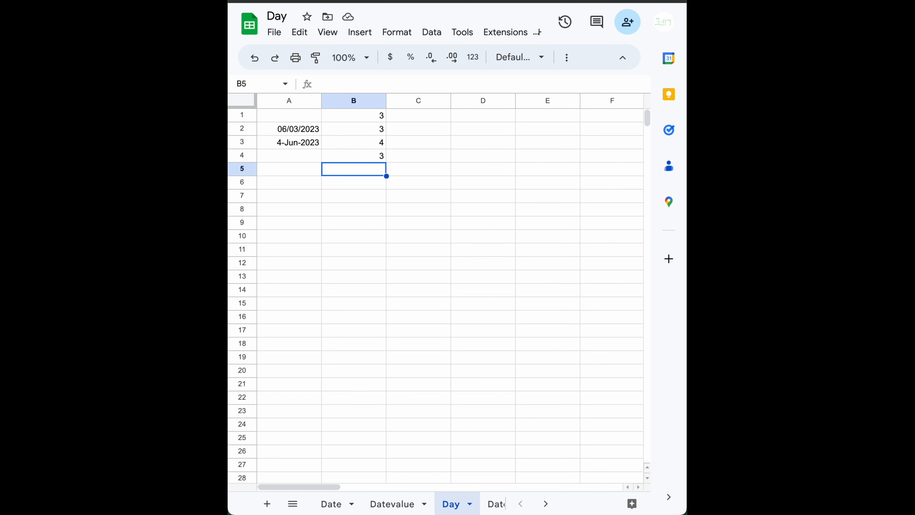
key("Up")
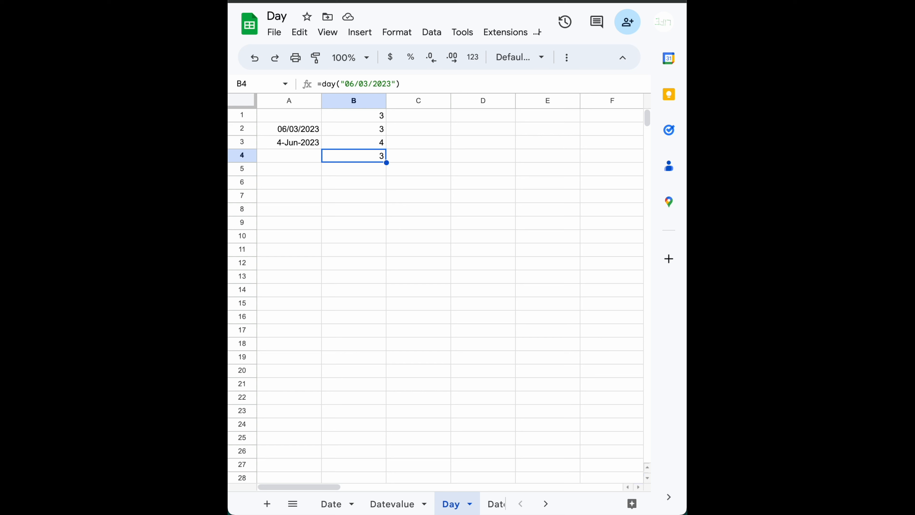
key("Down")
key("Up")
left_click(386, 503)
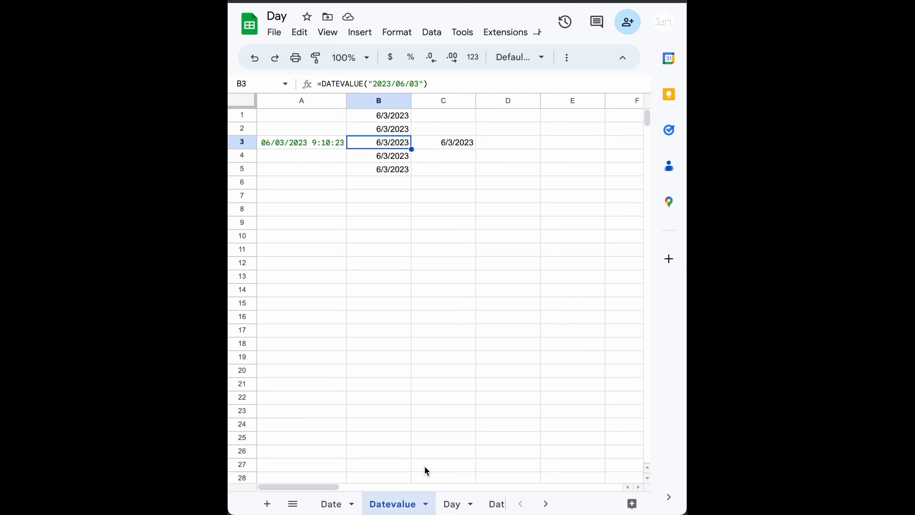
left_click(447, 501)
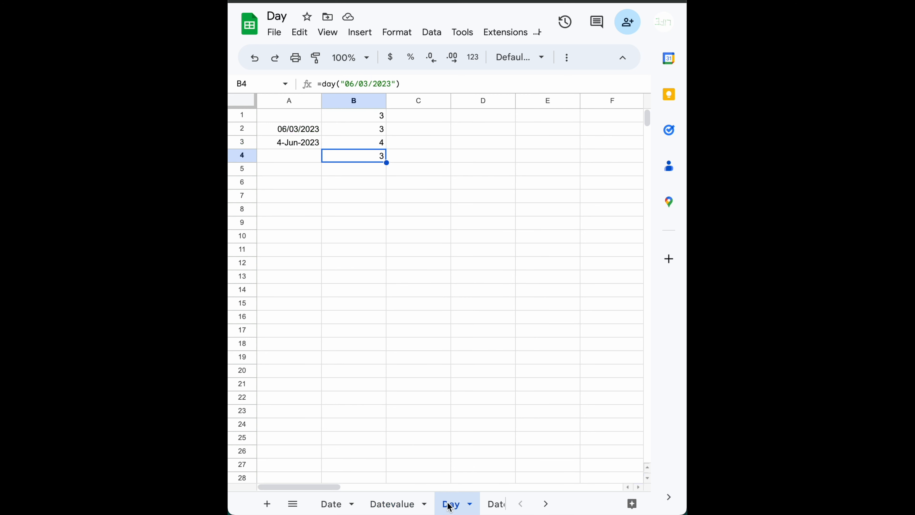
Enter the formula =day(DATEVALUE("06/03/2023")) in cell B5 to extract the day through a nested DATEVALUE
left_click(362, 174)
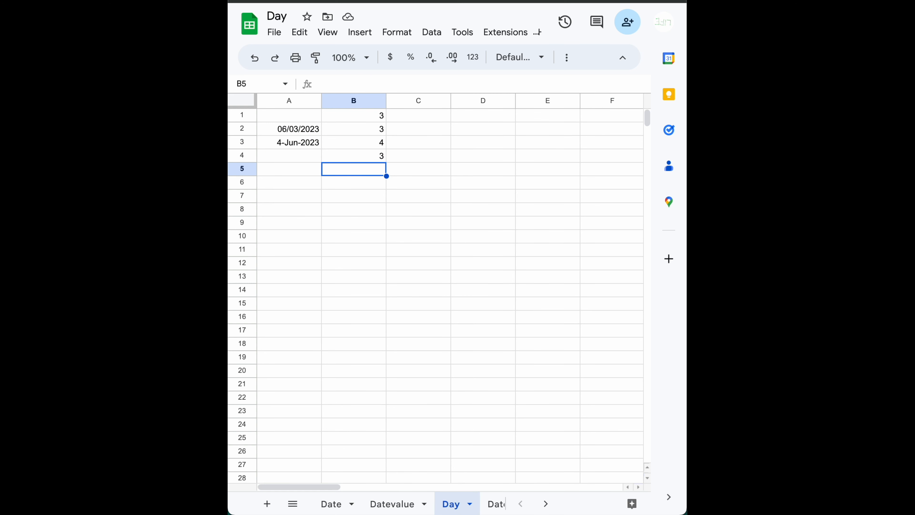
type("=day()")
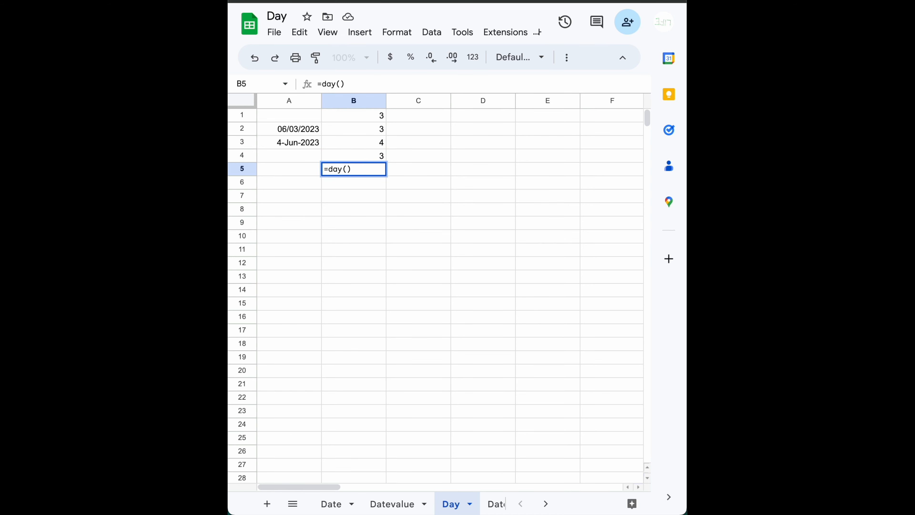
key("Left")
type("dateval")
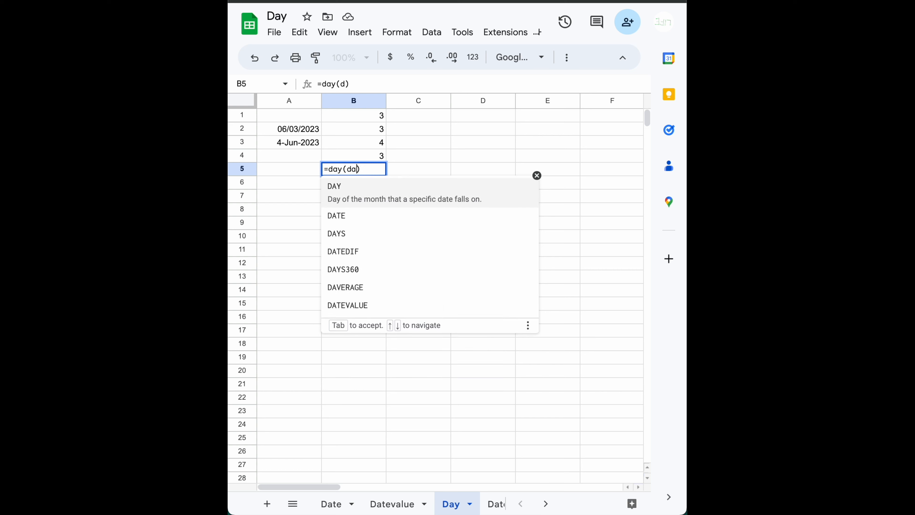
key("Tab")
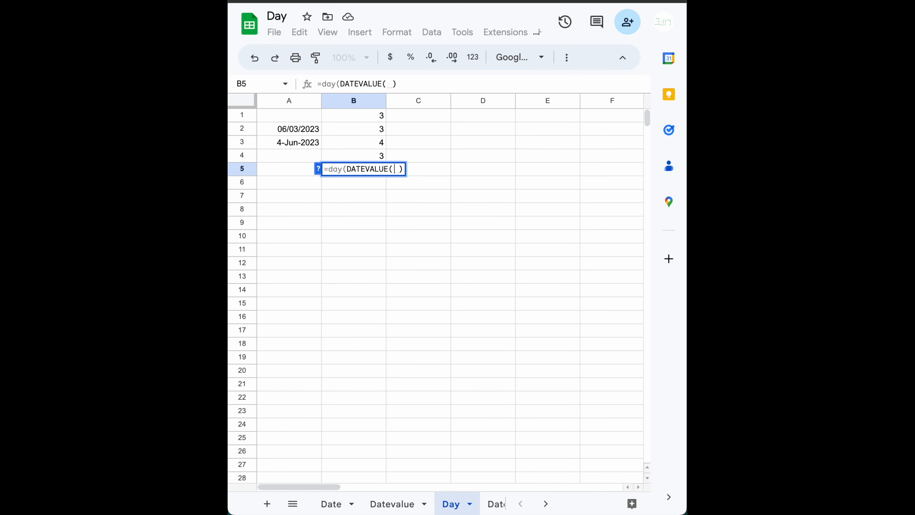
key("Left")
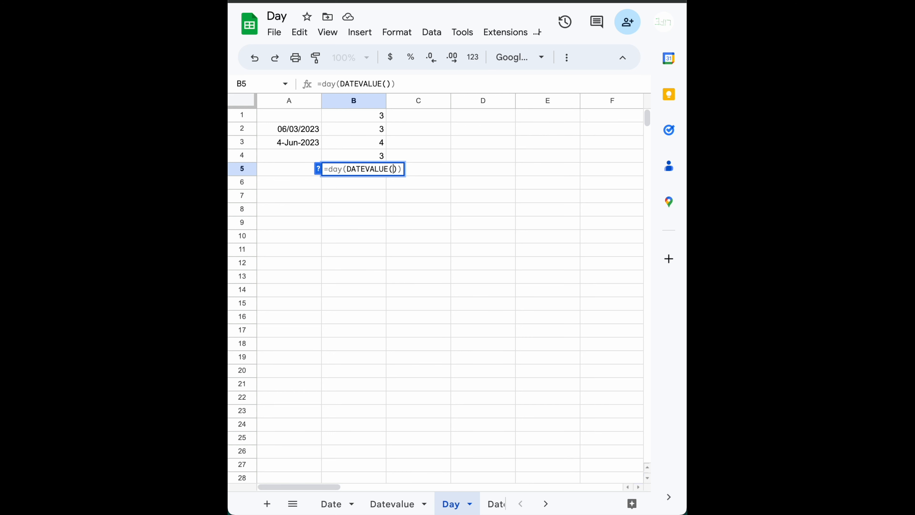
type("\"\"")
key("Left")
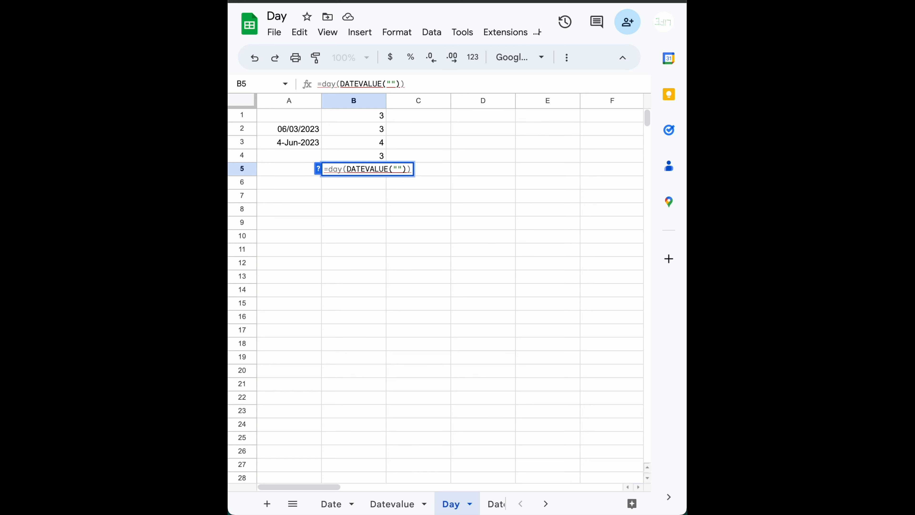
type("06/")
type("03/2023")
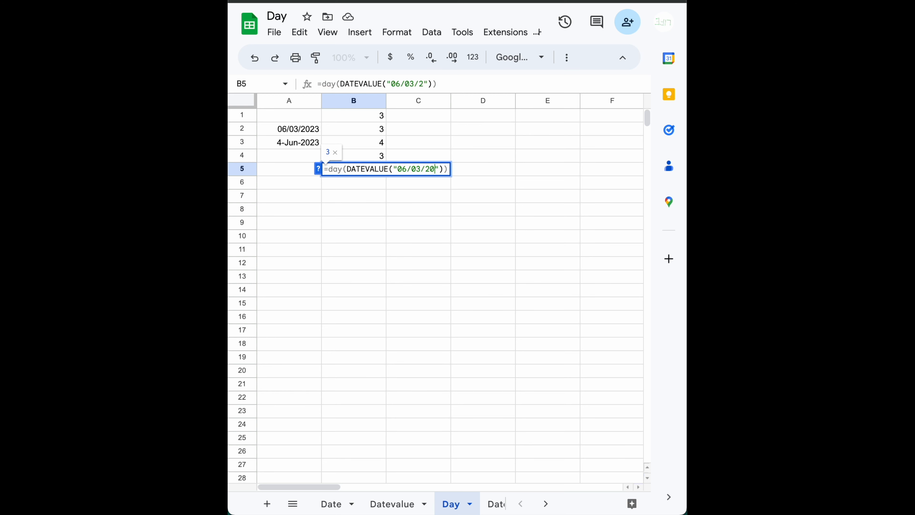
key("Return")
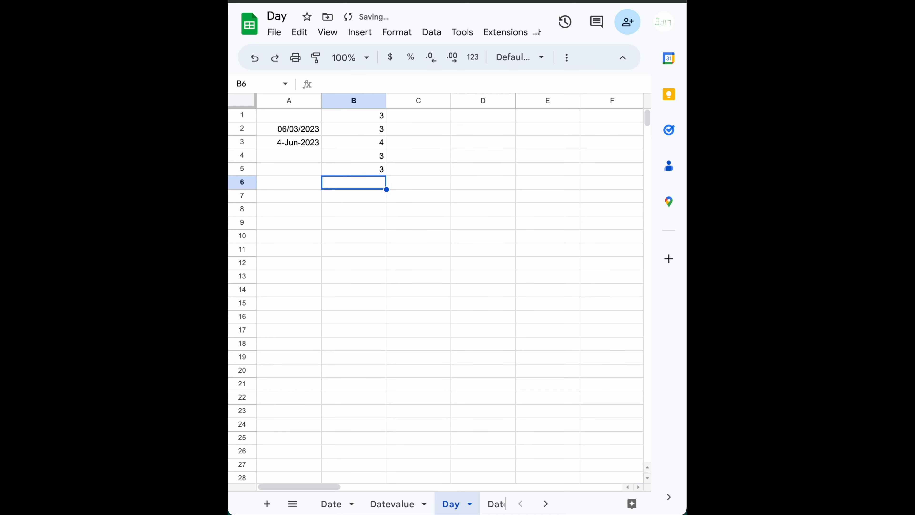
key("Up")
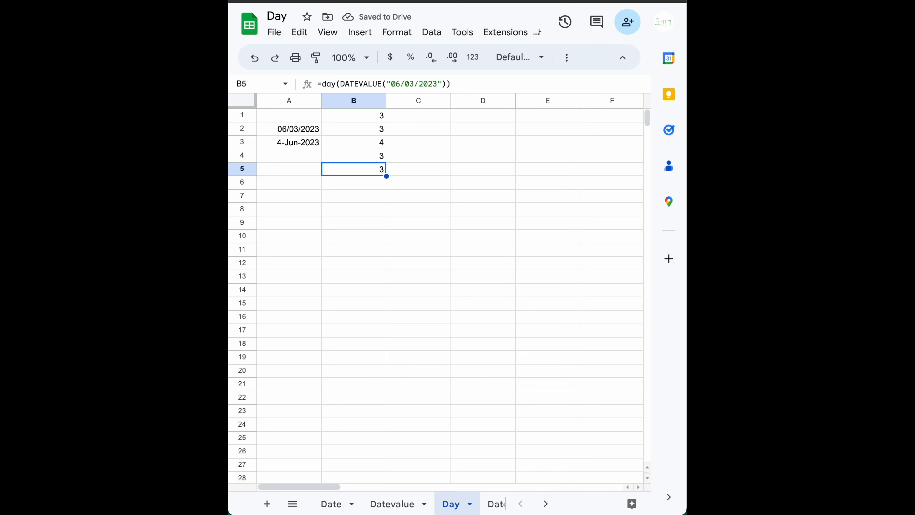